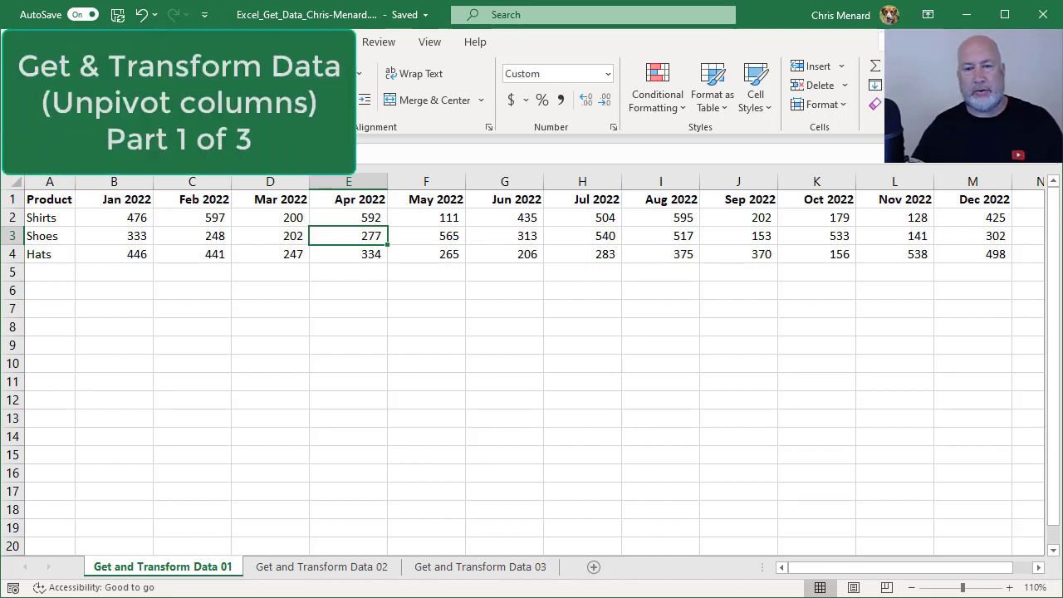
# Switch from Excel to the browser showing the Getting Started with Power Query article
pyautogui.hotkey('alt', 'Tab')
pyautogui.press('Tab')
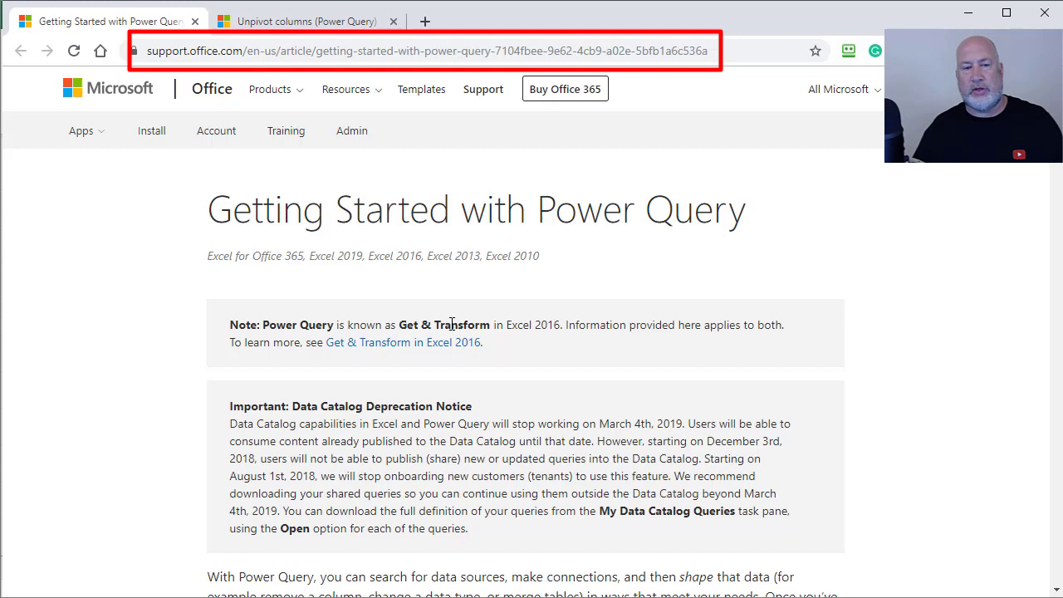
# Glance at the Unpivot columns (Power Query) article, then return to Excel and select cell D2
pyautogui.click(328, 22)
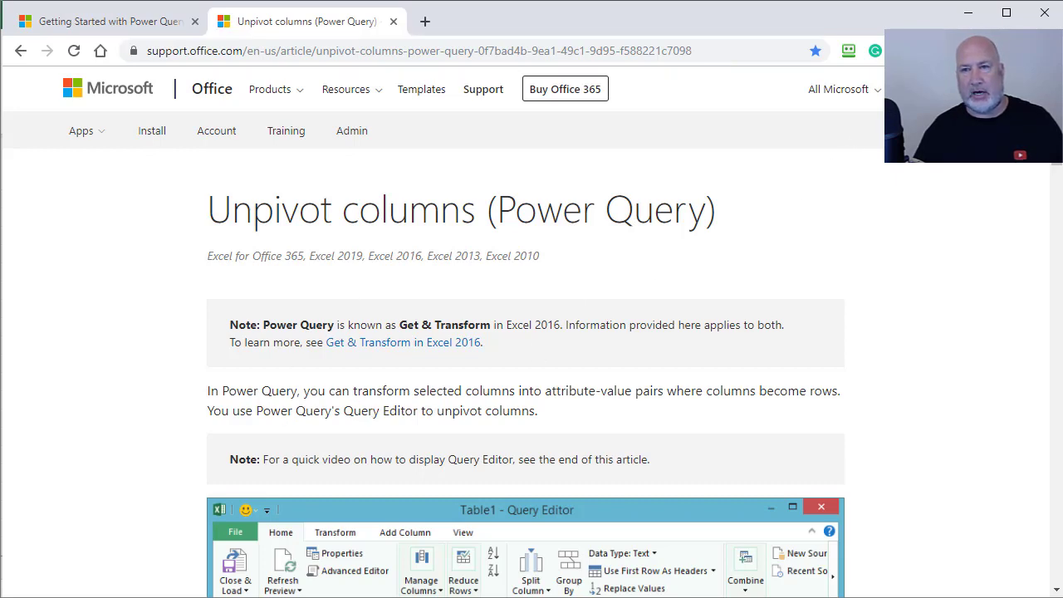
pyautogui.click(967, 13)
pyautogui.click(276, 218)
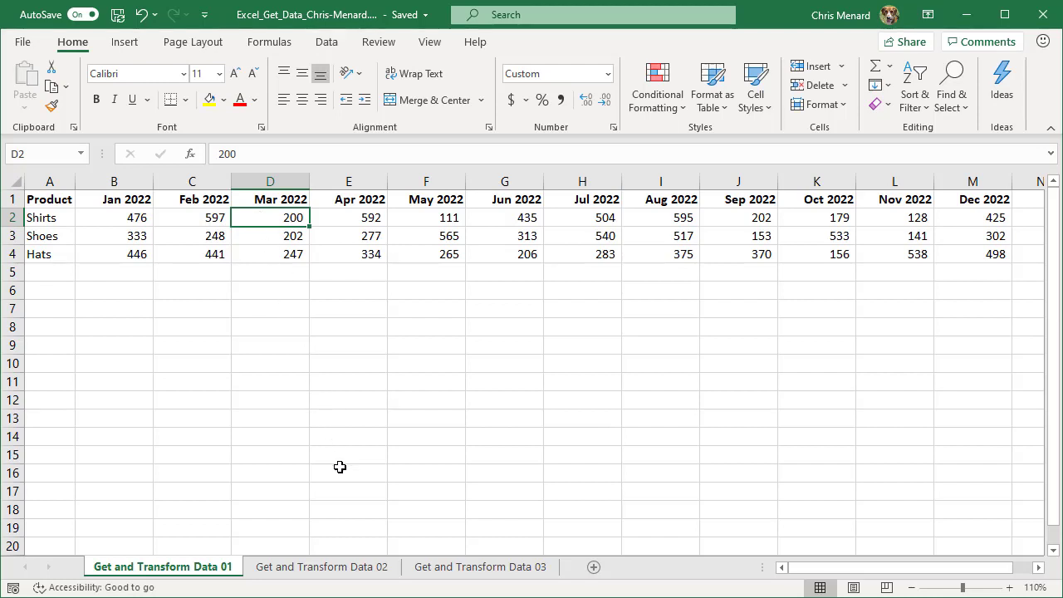
# Move through sheets 02 and 03, selecting C6 on sheet 03 to see its SUM formula
pyautogui.click(372, 573)
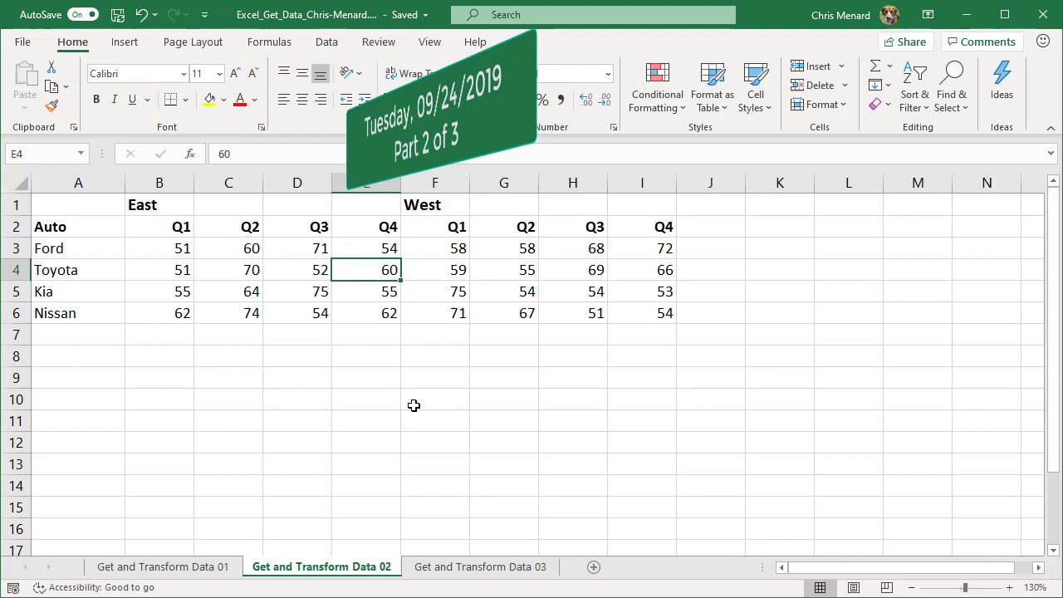
pyautogui.click(499, 571)
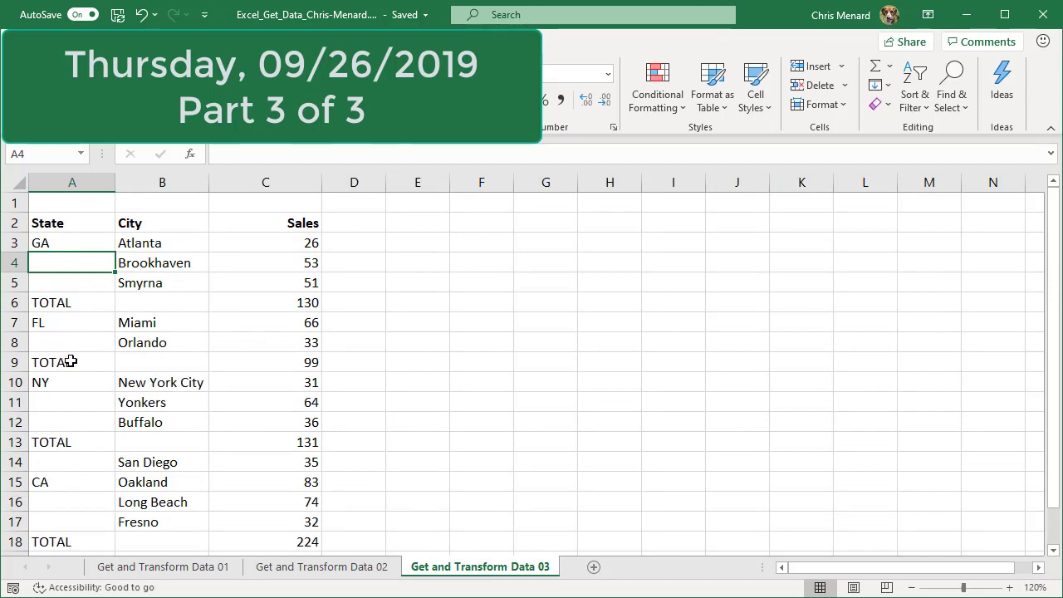
pyautogui.click(255, 303)
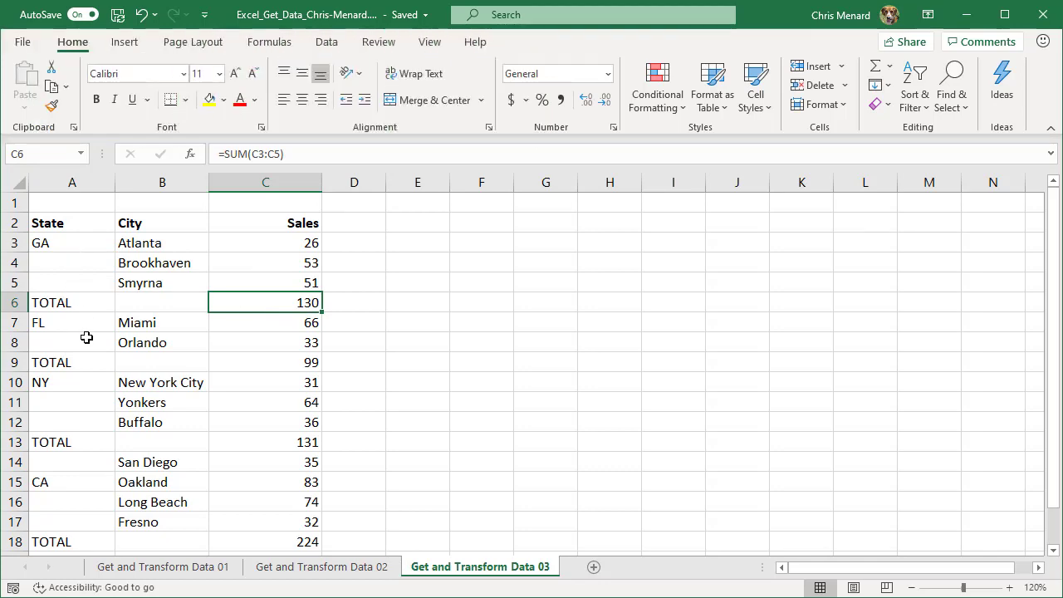
# On sheet 01, create a query from range A1:M4 with headers via Data > From Table/Range
pyautogui.click(208, 568)
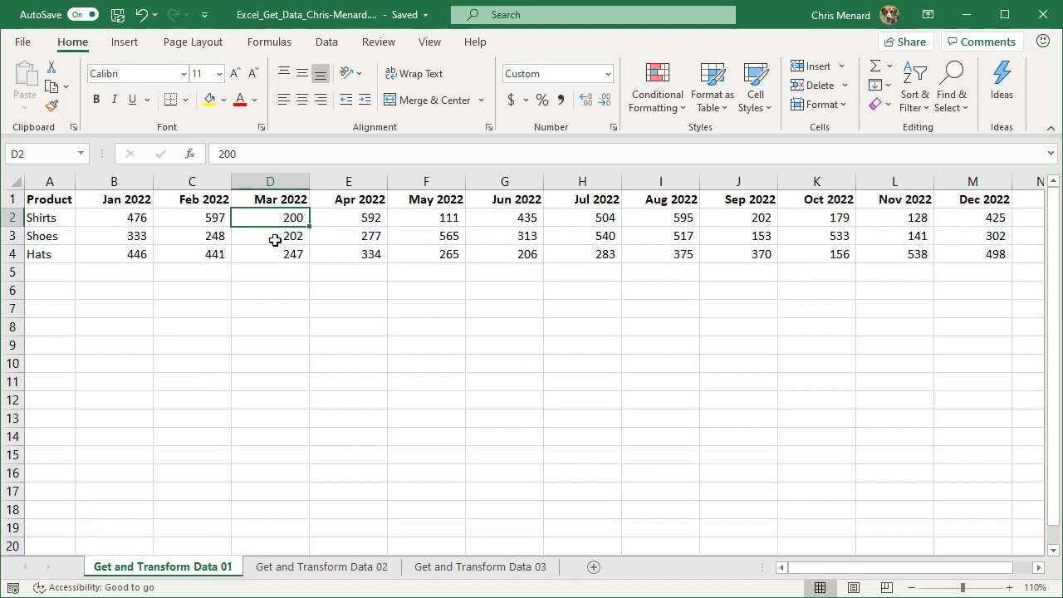
pyautogui.click(274, 240)
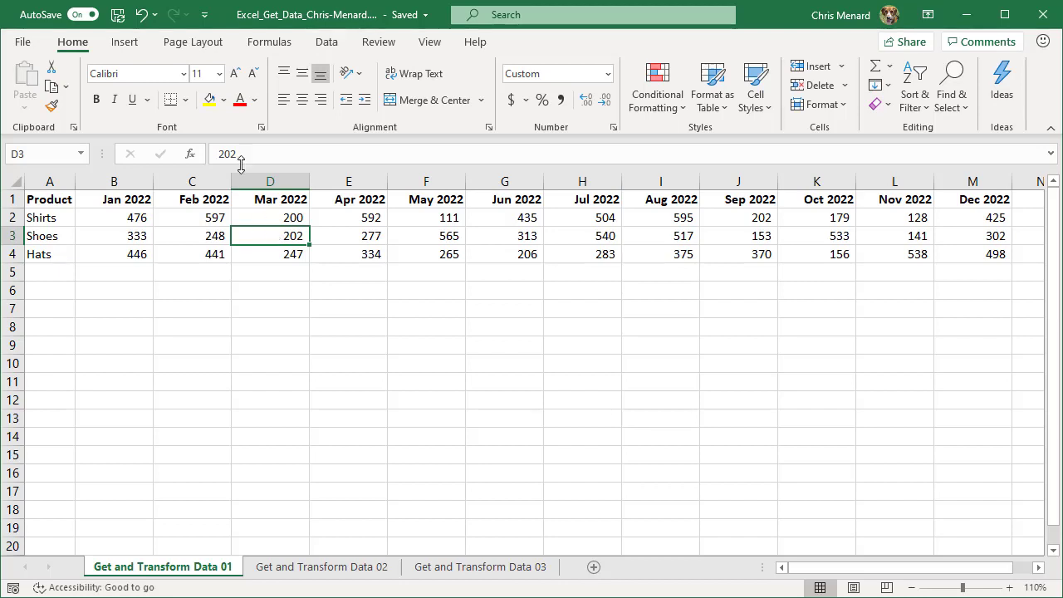
pyautogui.click(331, 46)
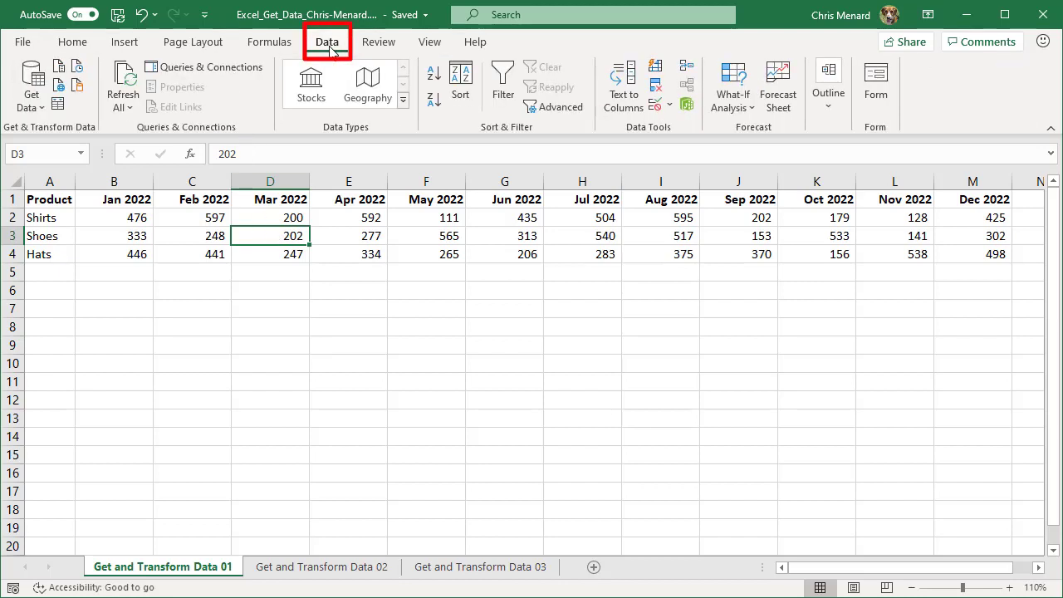
pyautogui.click(58, 106)
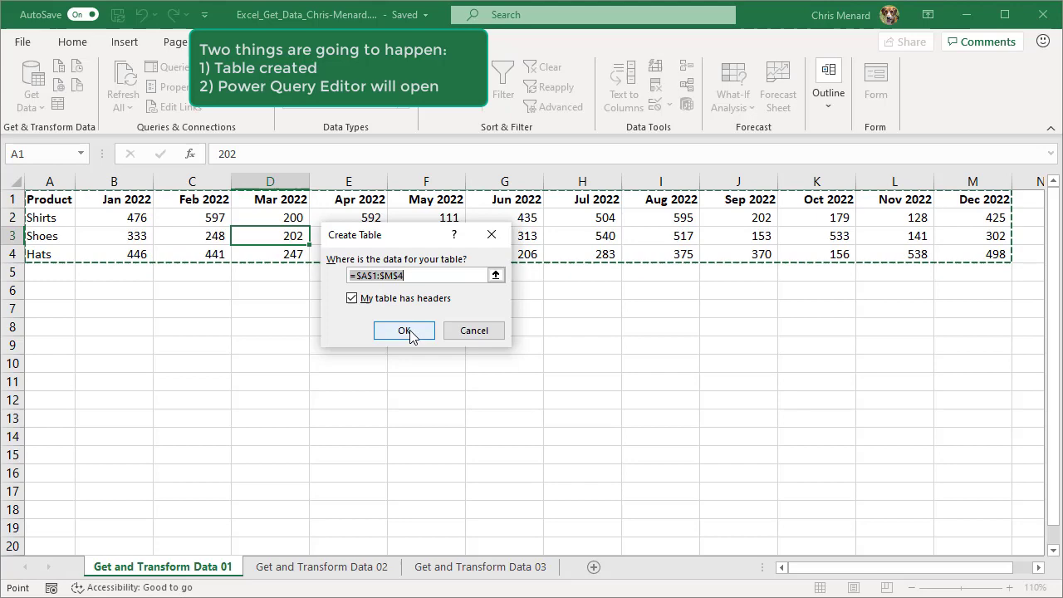
pyautogui.click(406, 331)
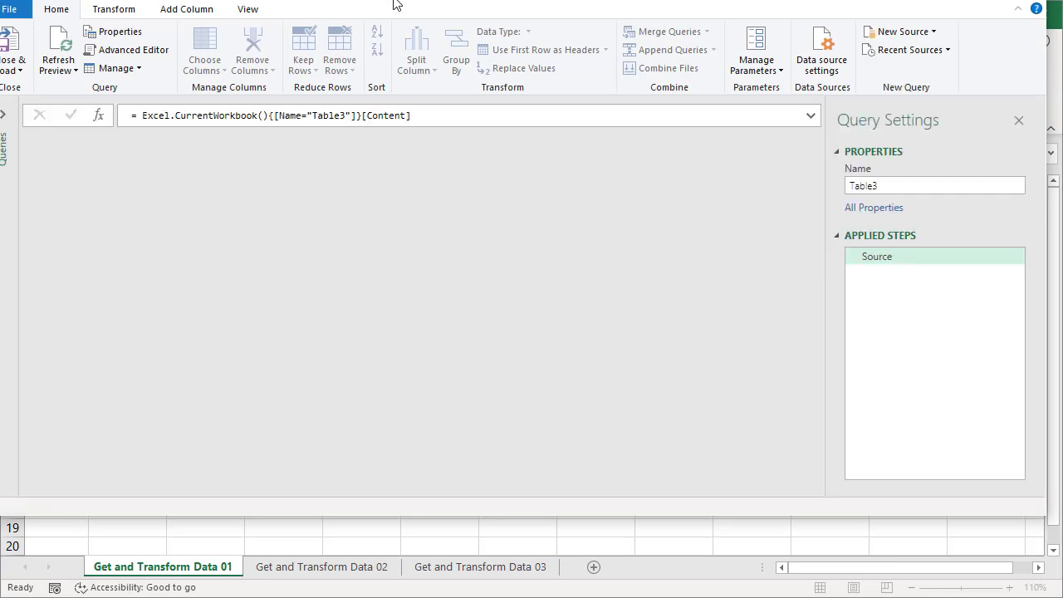
# Maximize and resize the Power Query Editor window so Table3 fills the screen
pyautogui.moveTo(396, 2); pyautogui.dragTo(397, 3)
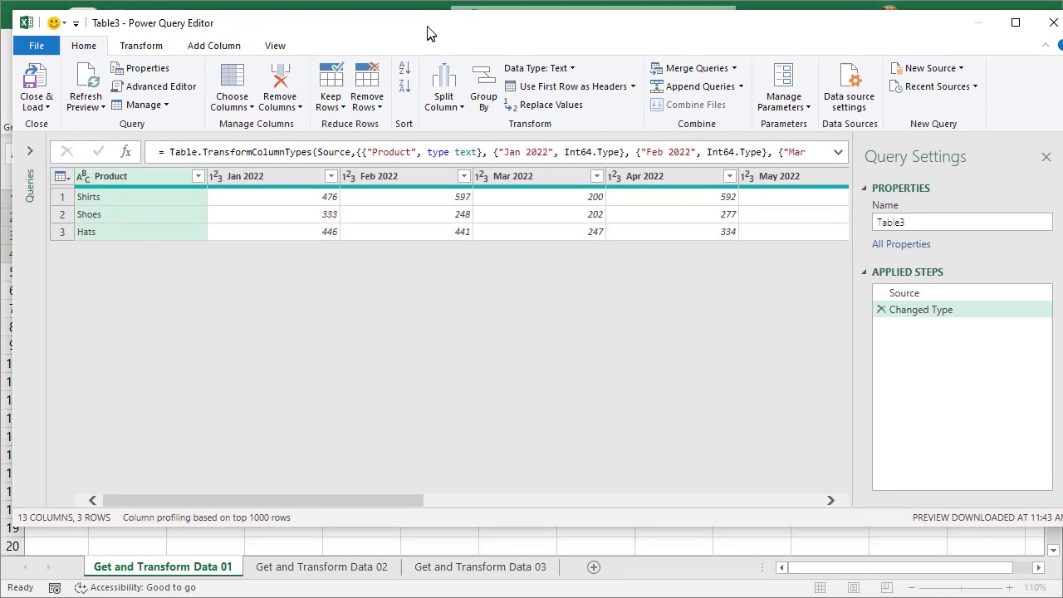
pyautogui.moveTo(427, 26); pyautogui.dragTo(415, 13)
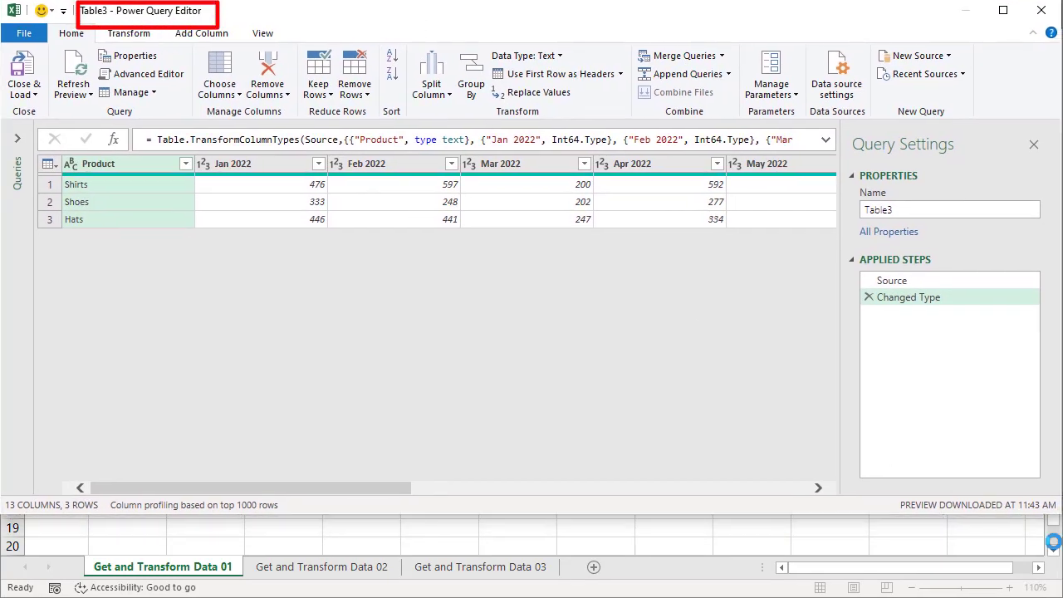
pyautogui.moveTo(1004, 516); pyautogui.dragTo(1001, 597)
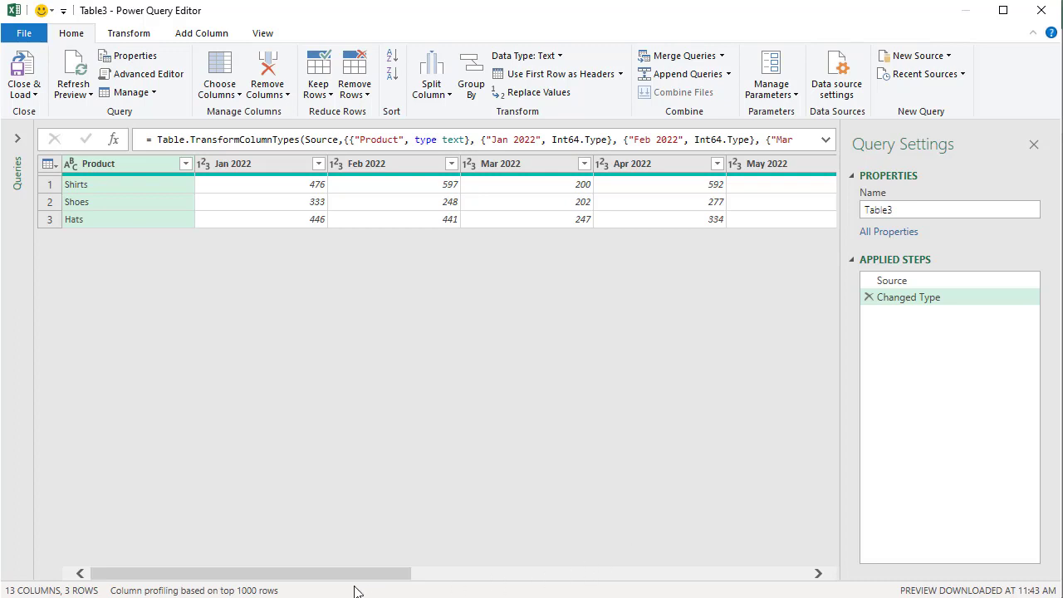
pyautogui.moveTo(359, 575); pyautogui.dragTo(264, 568)
# Try a Product plus Jan 2022 selection, then bring up the Product column's commands alone
pyautogui.rightClick(137, 170)
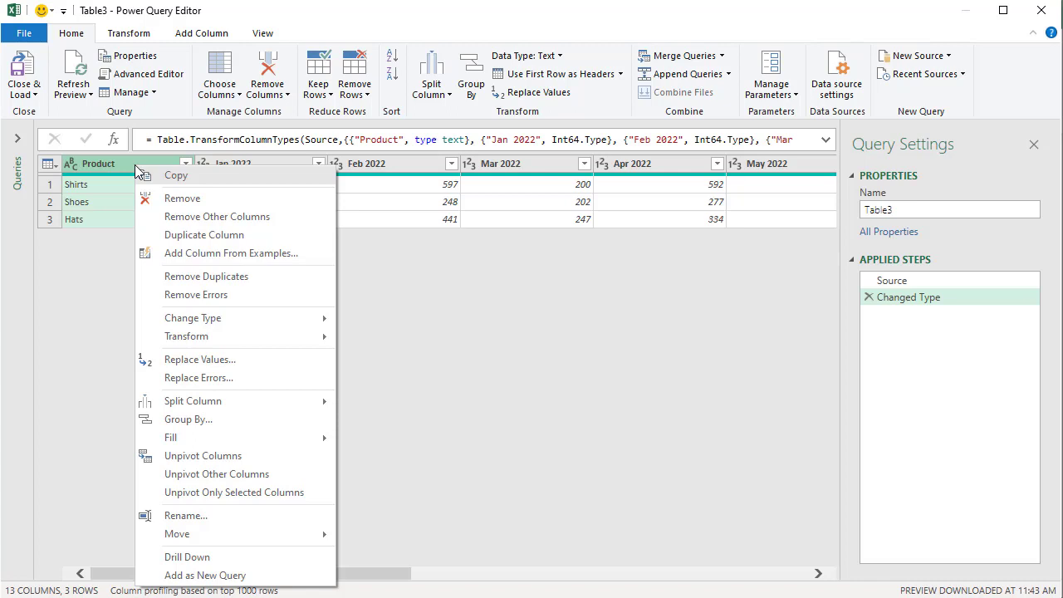
pyautogui.click(276, 472)
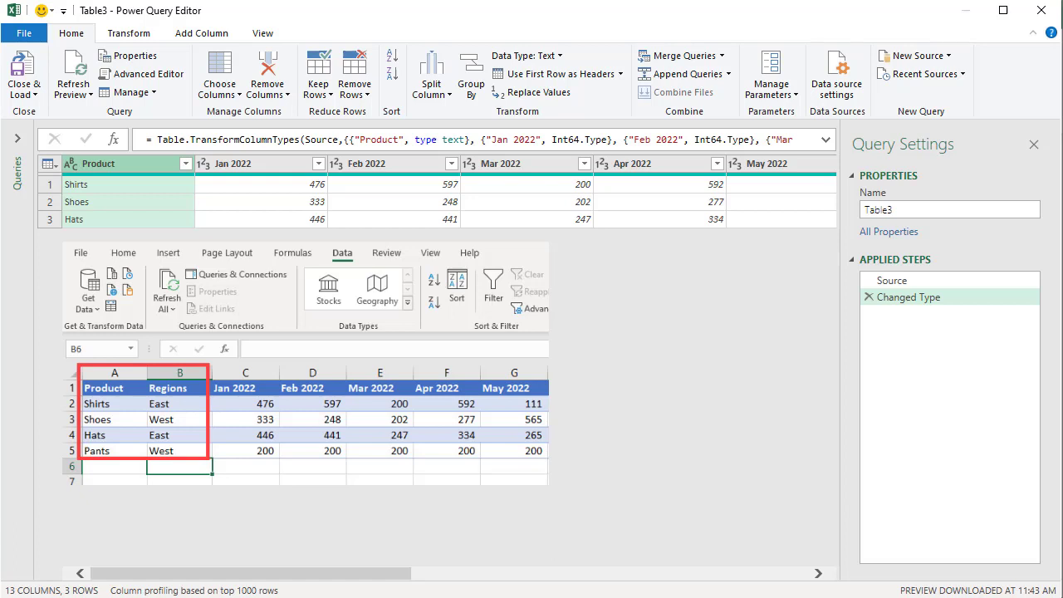
pyautogui.keyDown('ctrl'); pyautogui.click(232, 166); pyautogui.keyUp('ctrl')
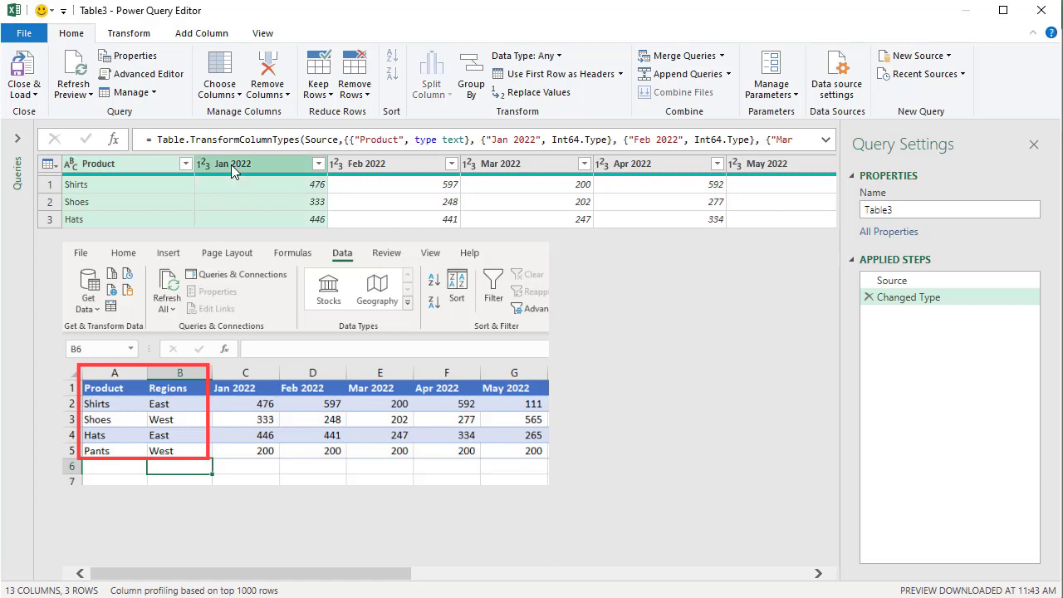
pyautogui.rightClick(231, 165)
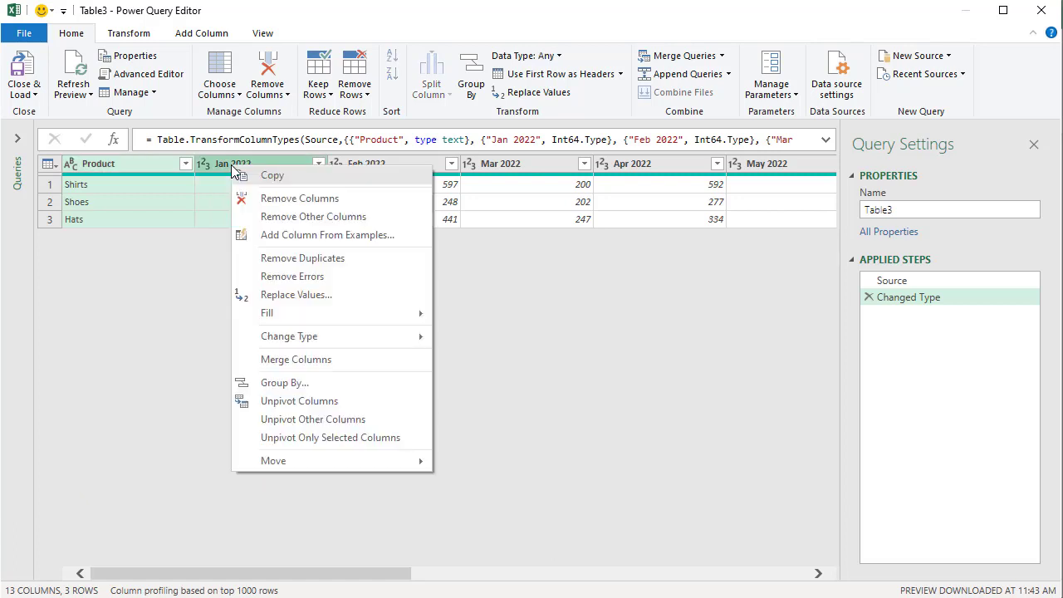
pyautogui.click(192, 299)
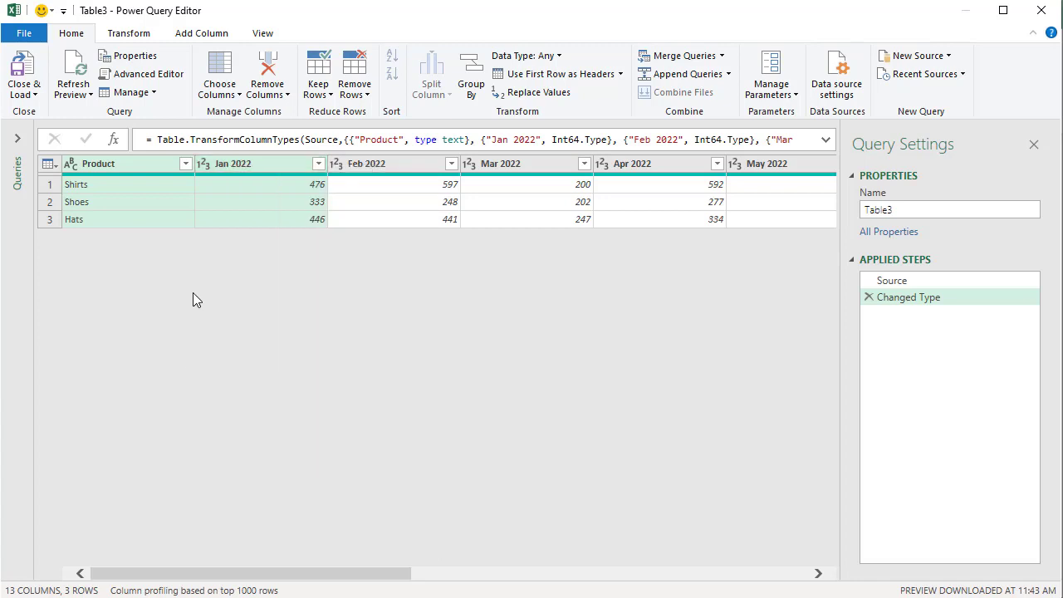
pyautogui.click(140, 164)
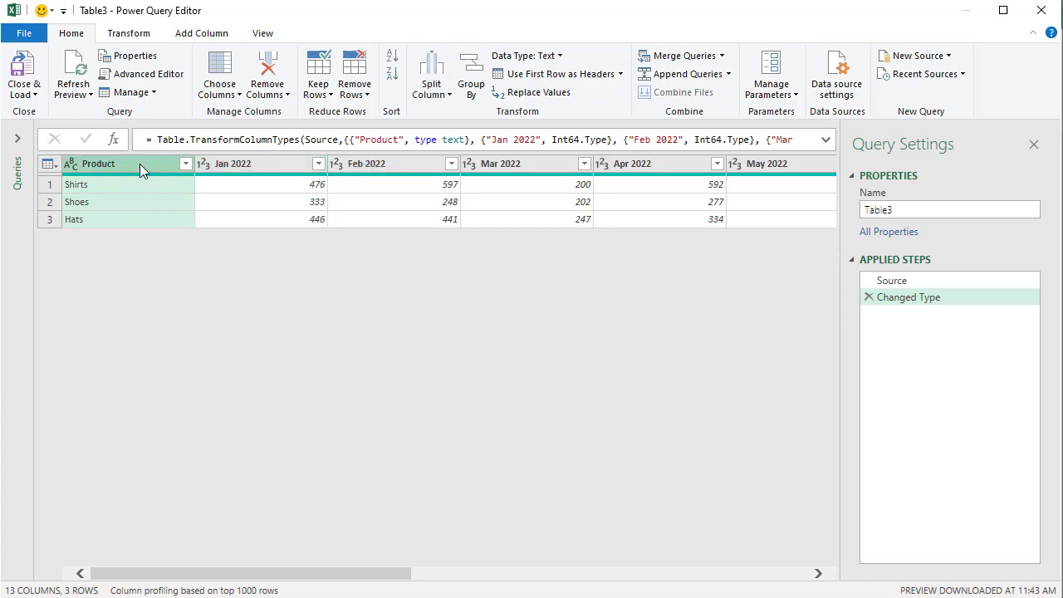
pyautogui.rightClick(139, 163)
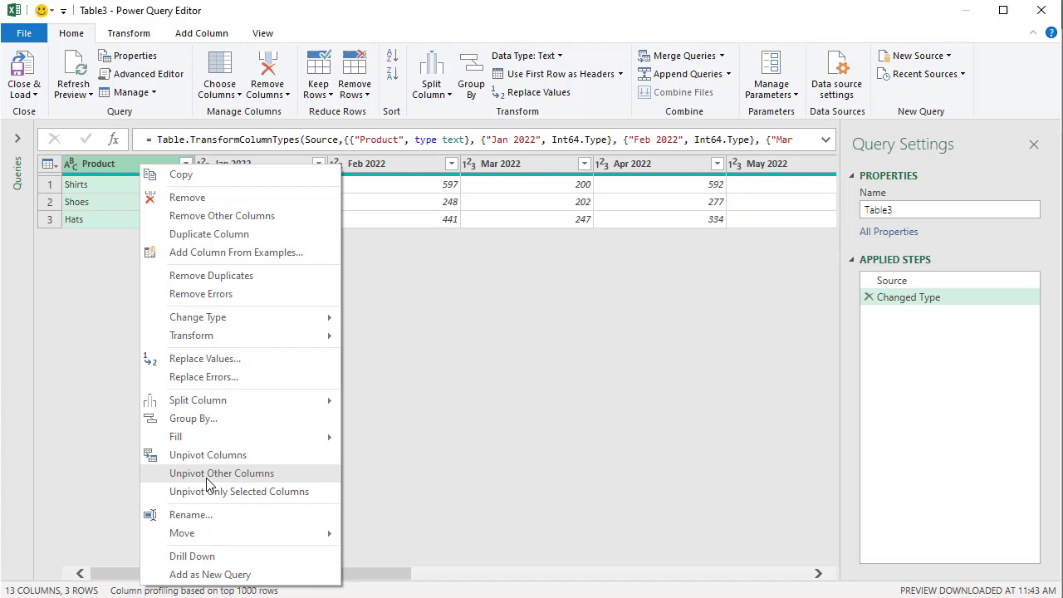
# Unpivot every column except Product and rename the Value column to Sales
pyautogui.click(206, 478)
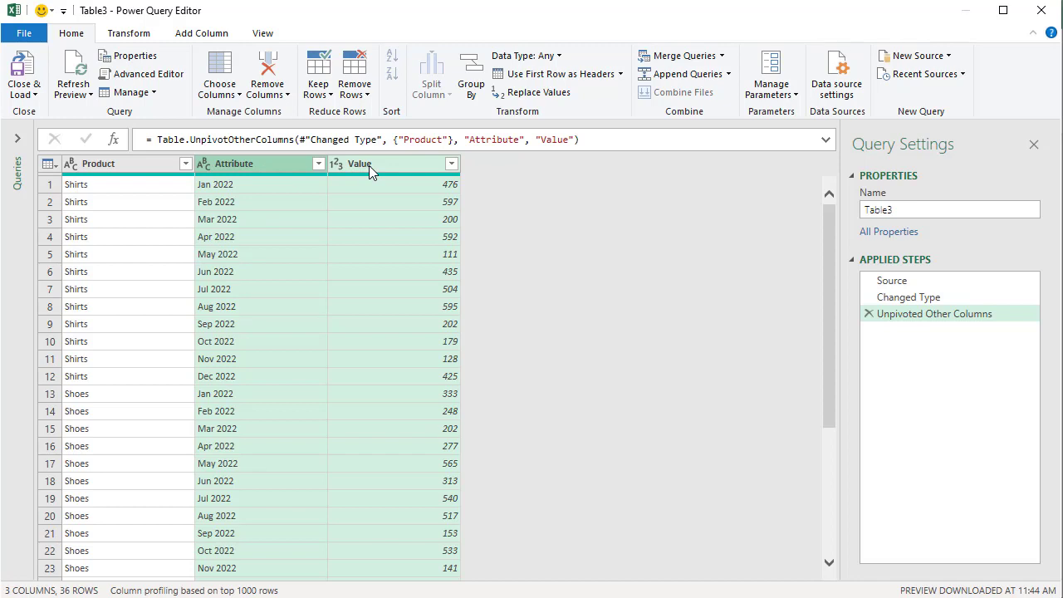
pyautogui.click(369, 165)
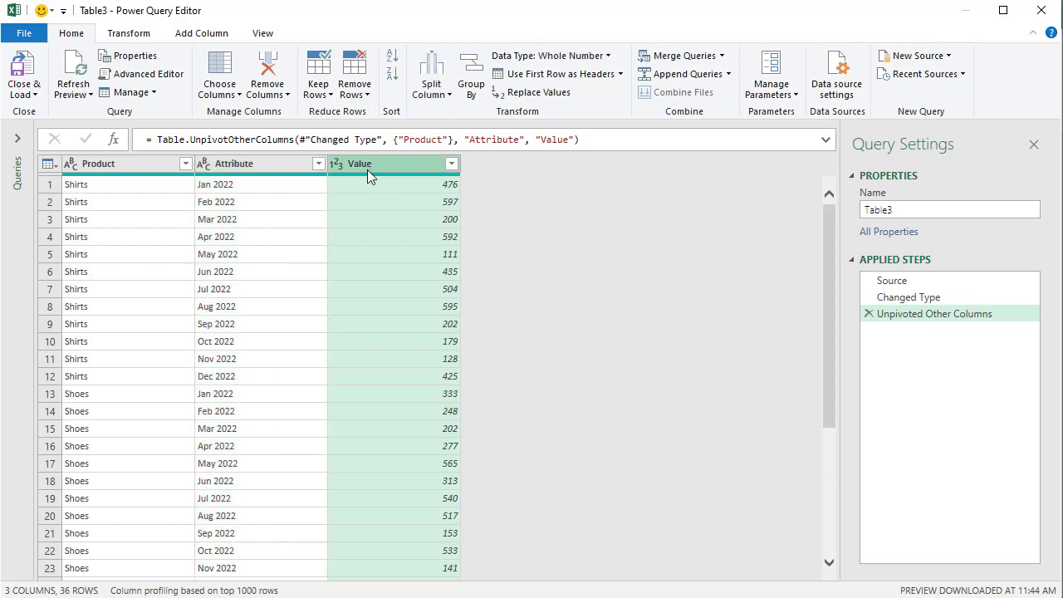
pyautogui.rightClick(368, 166)
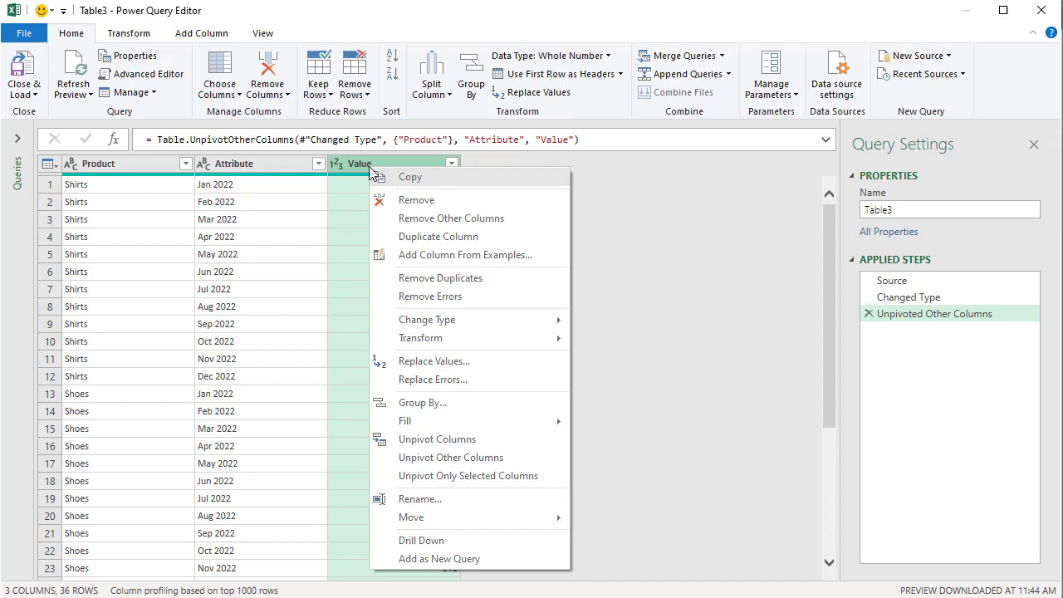
pyautogui.click(455, 499)
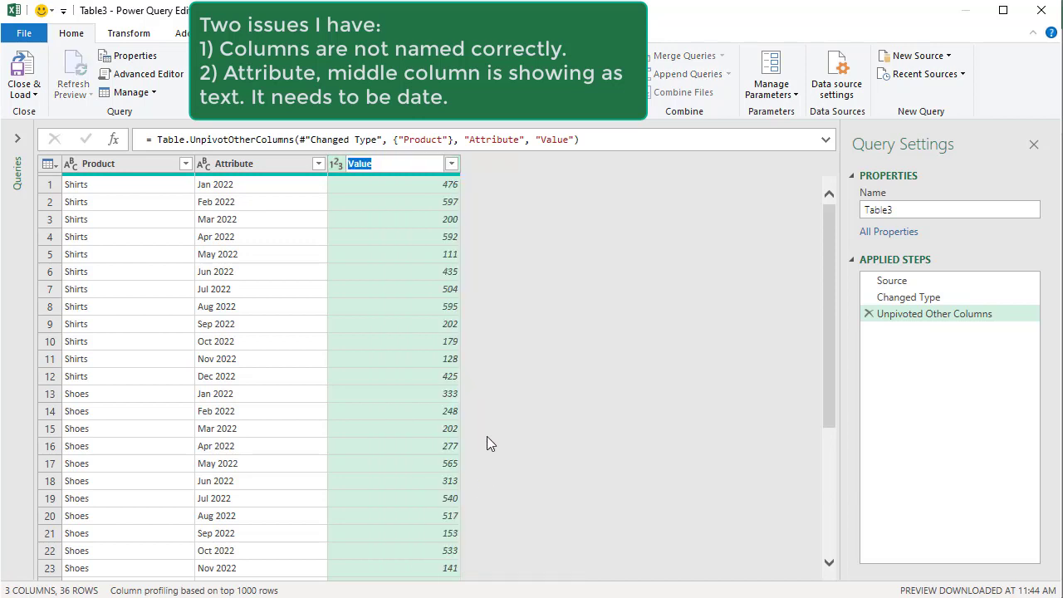
pyautogui.write('Sales')
pyautogui.press('Return')
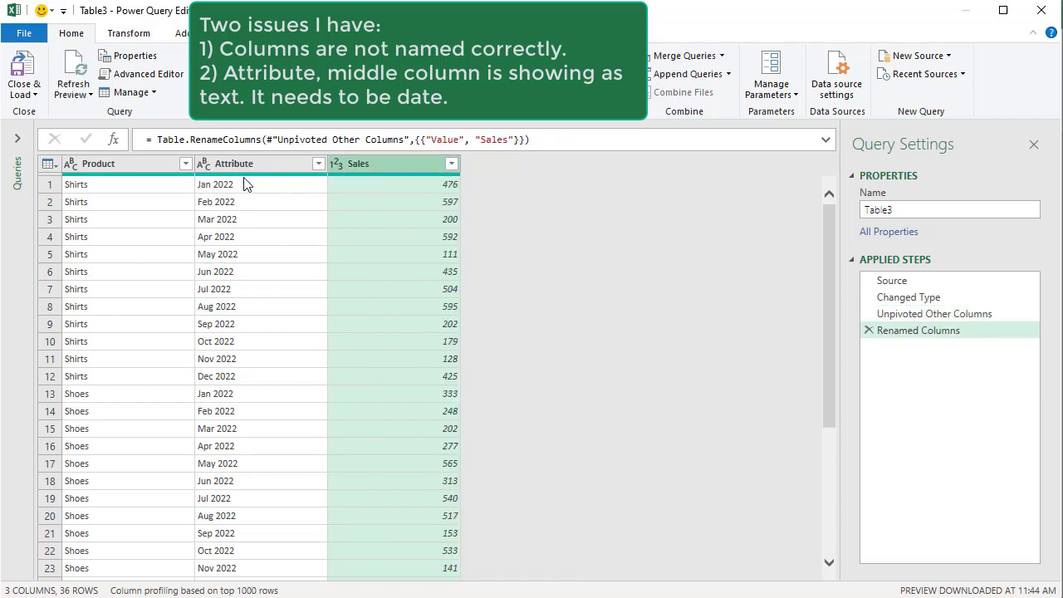
# Rename the Attribute column to Months
pyautogui.click(252, 164)
pyautogui.rightClick(252, 163)
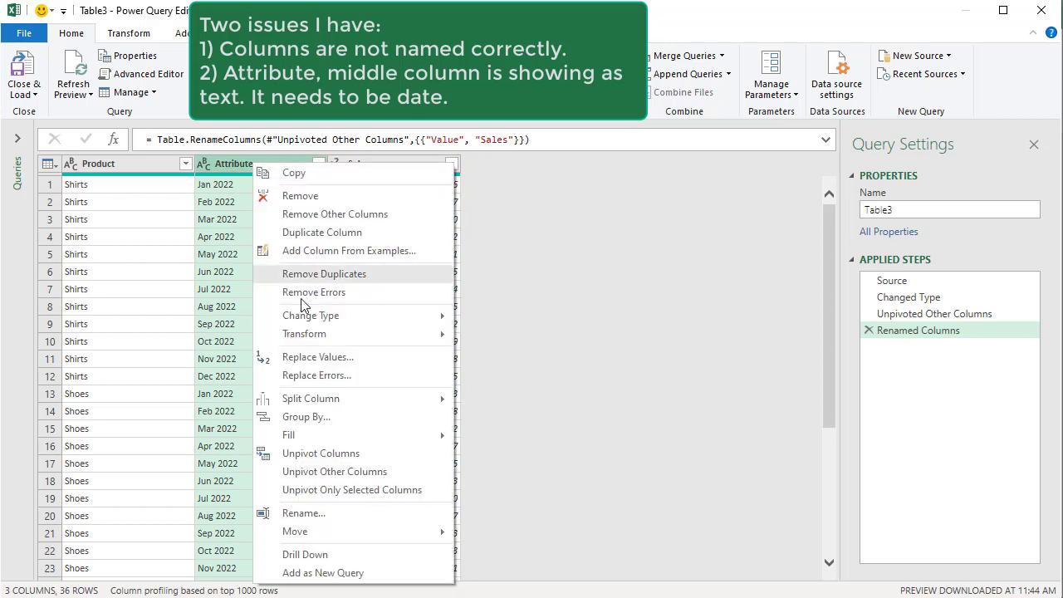
pyautogui.click(325, 513)
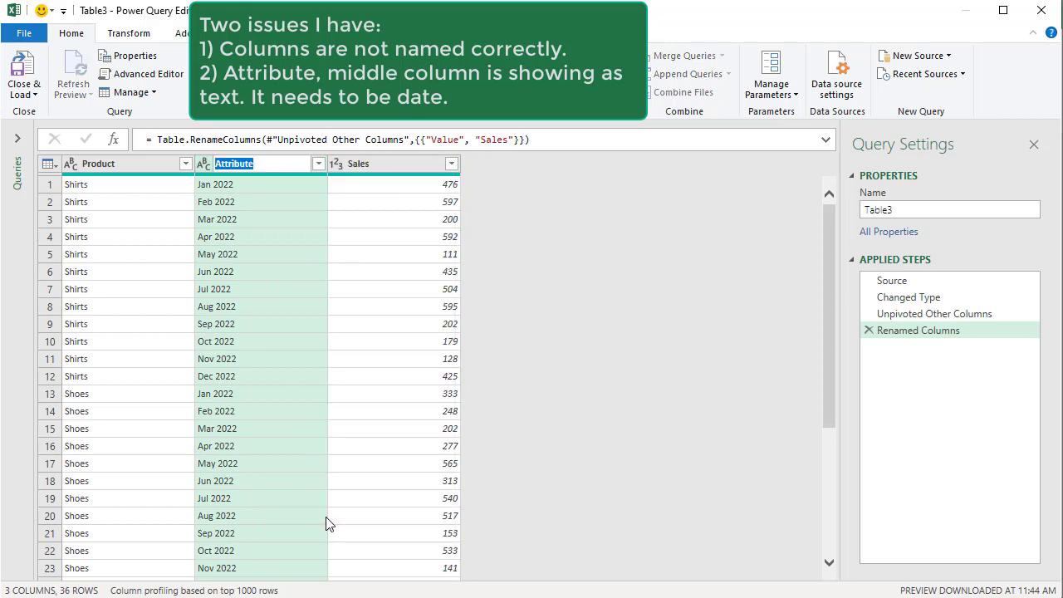
pyautogui.write('Months')
pyautogui.press('Return')
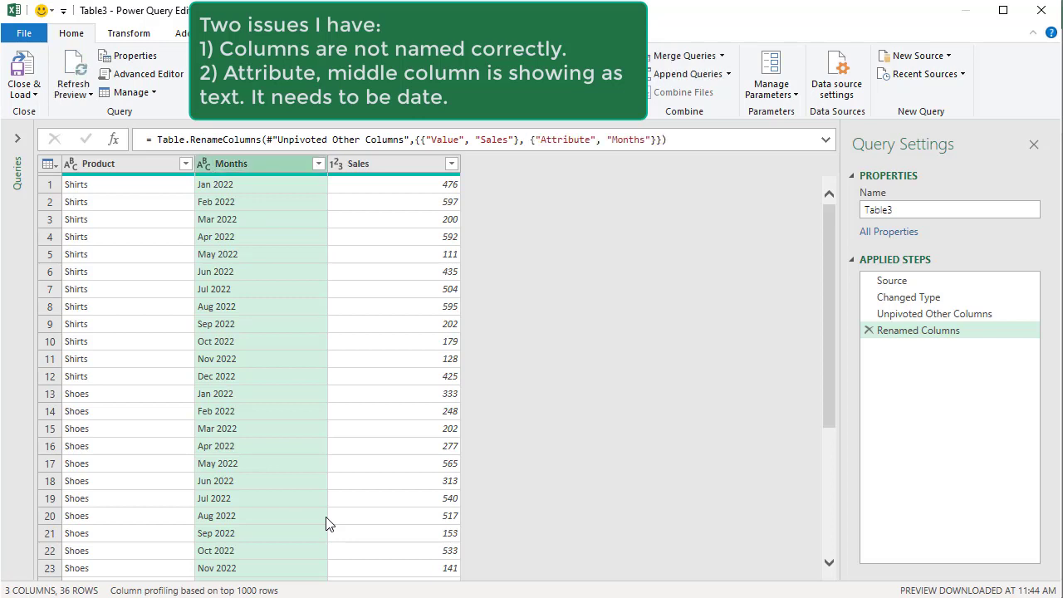
# Change the Months column type to Date, check the 3/1/2022 value, and preview Close & Load choices
pyautogui.rightClick(218, 168)
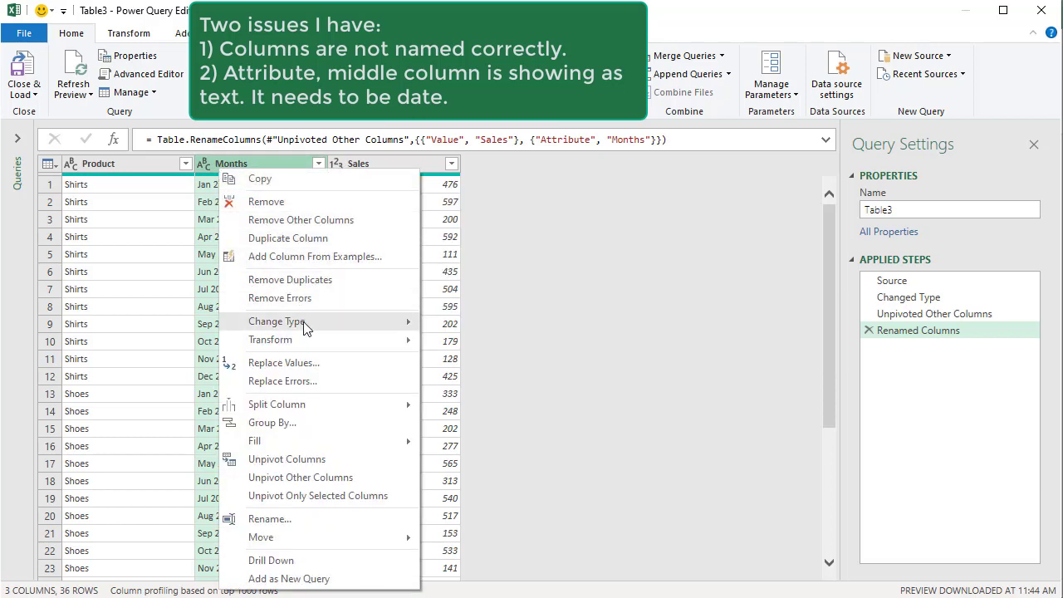
pyautogui.moveTo(305, 331)
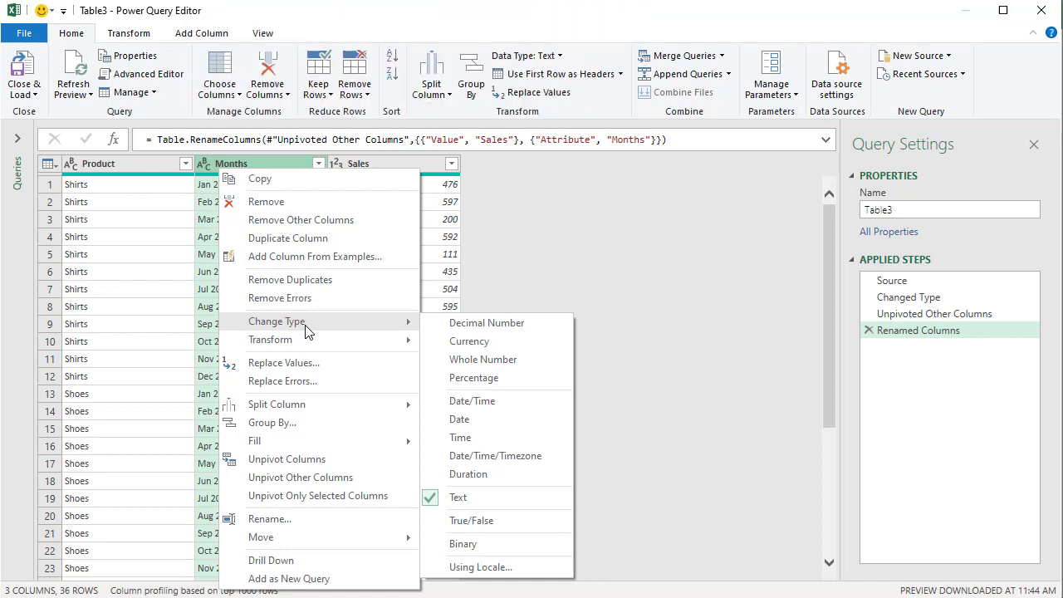
pyautogui.click(461, 420)
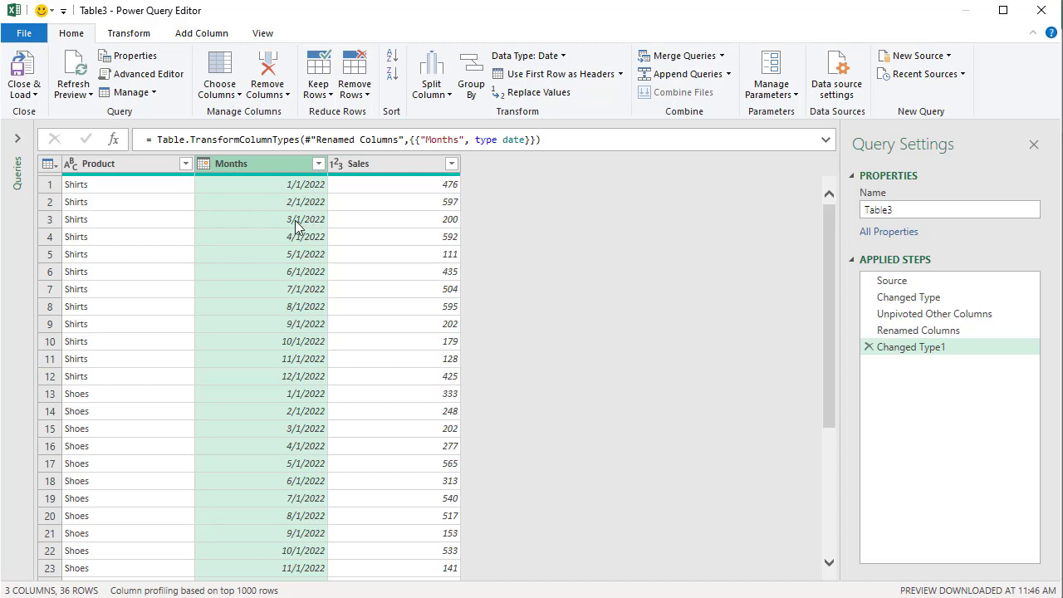
pyautogui.click(297, 224)
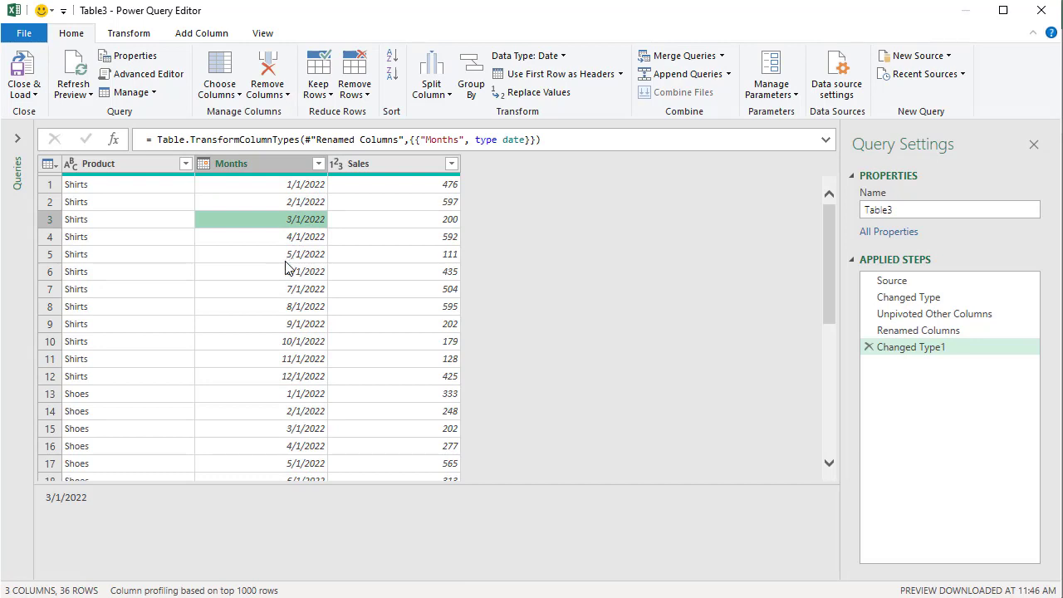
pyautogui.click(35, 95)
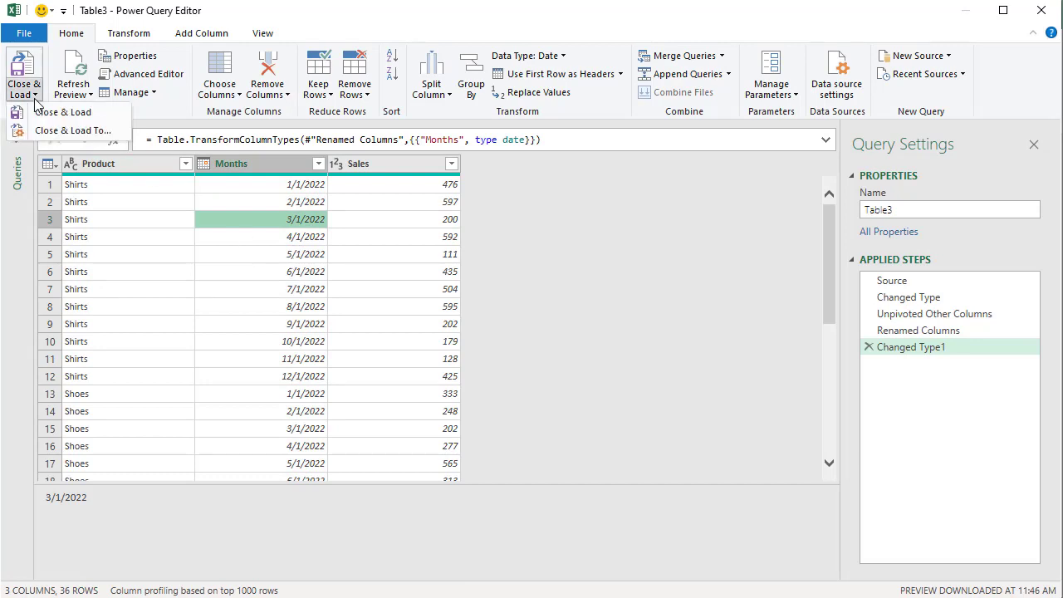
pyautogui.click(225, 257)
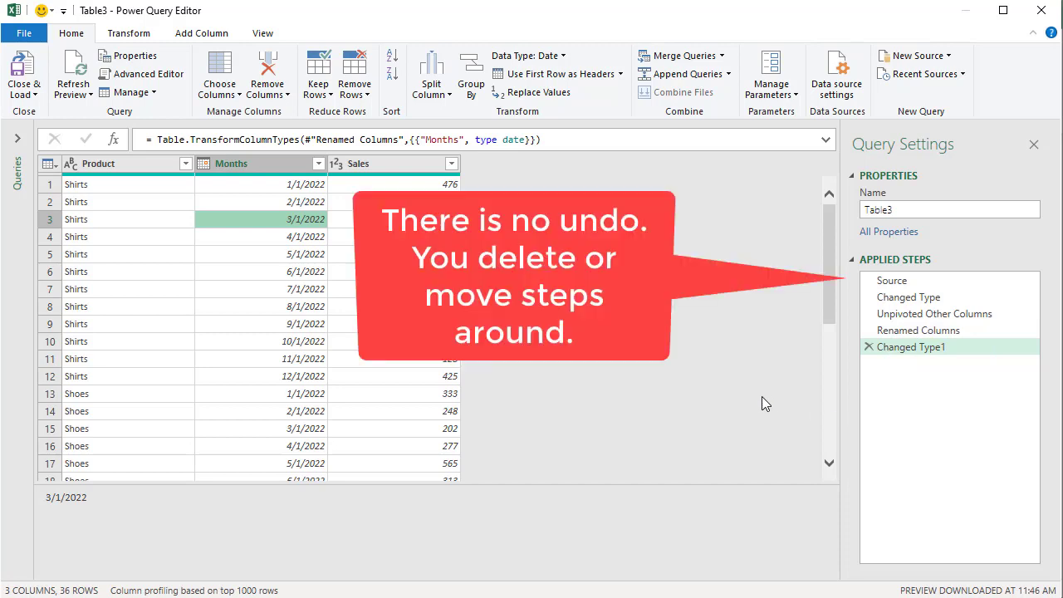
# Delete the Changed Type1 step from Applied Steps
pyautogui.click(868, 348)
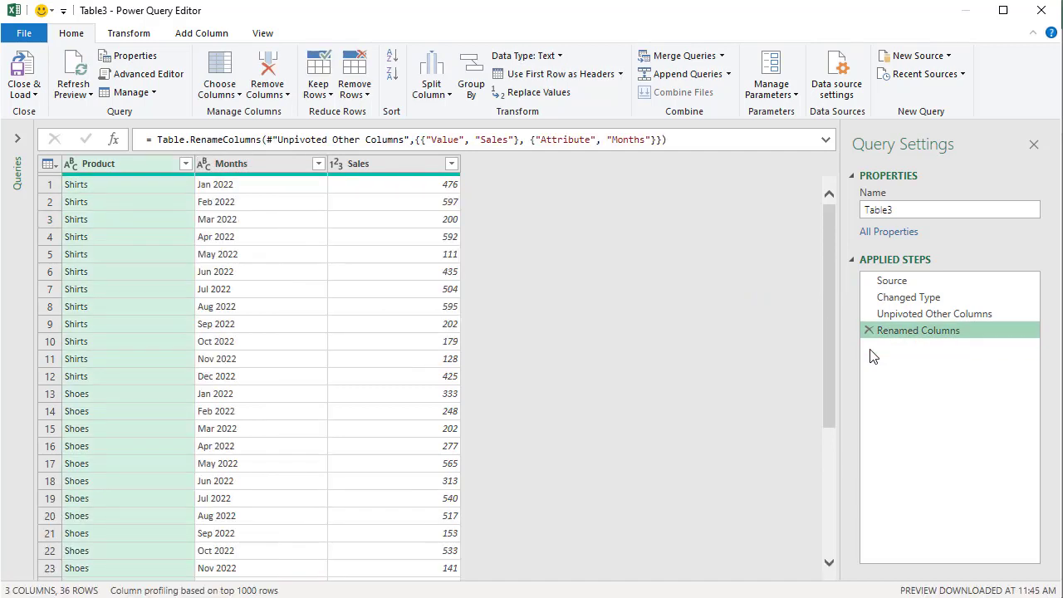
# Set the Months column type to Date again, re-creating the Changed Type1 step
pyautogui.click(257, 169)
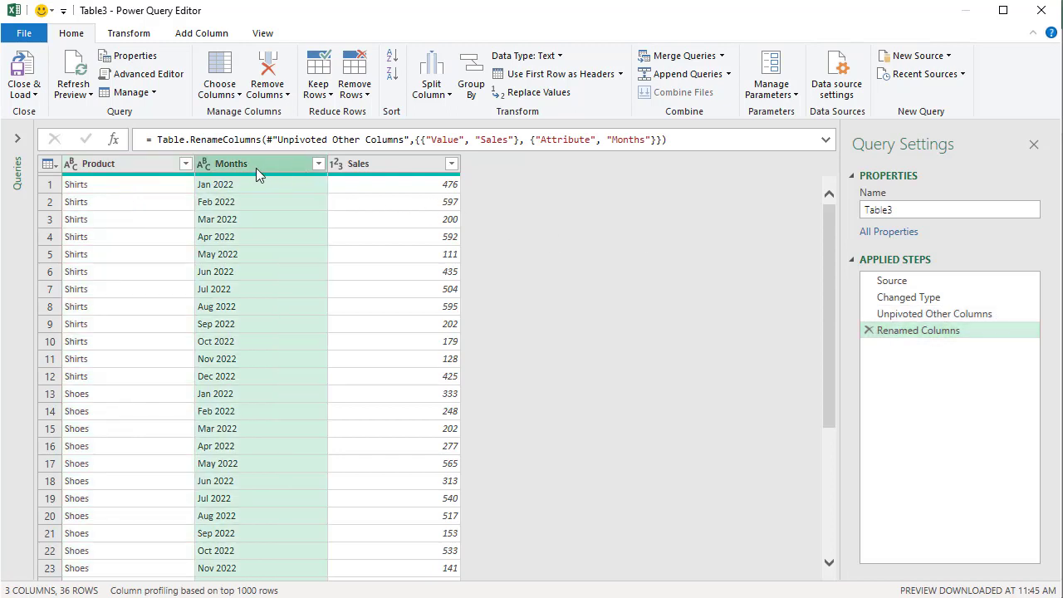
pyautogui.rightClick(260, 167)
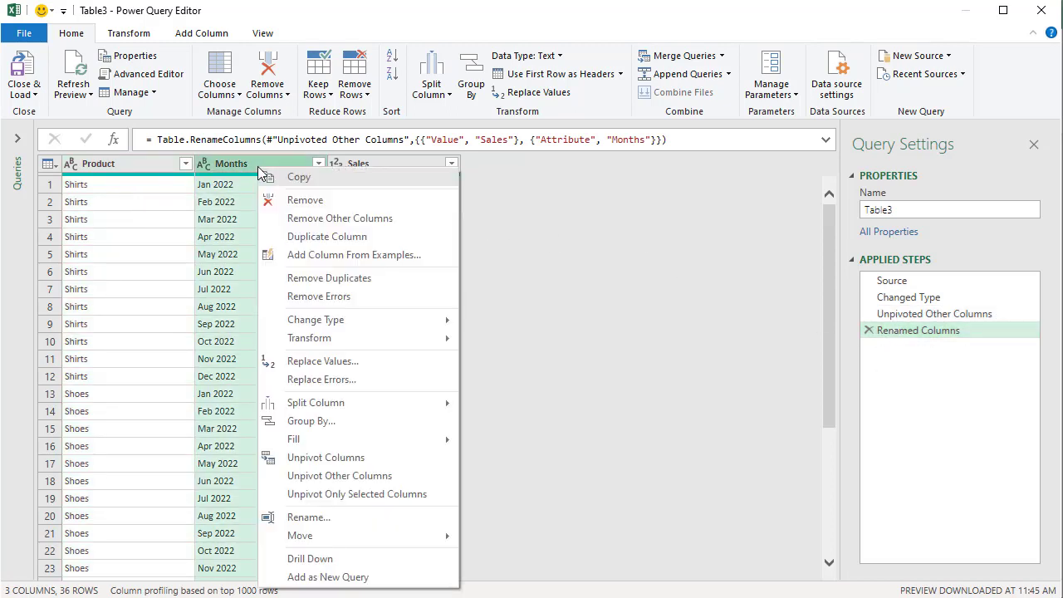
pyautogui.moveTo(340, 328)
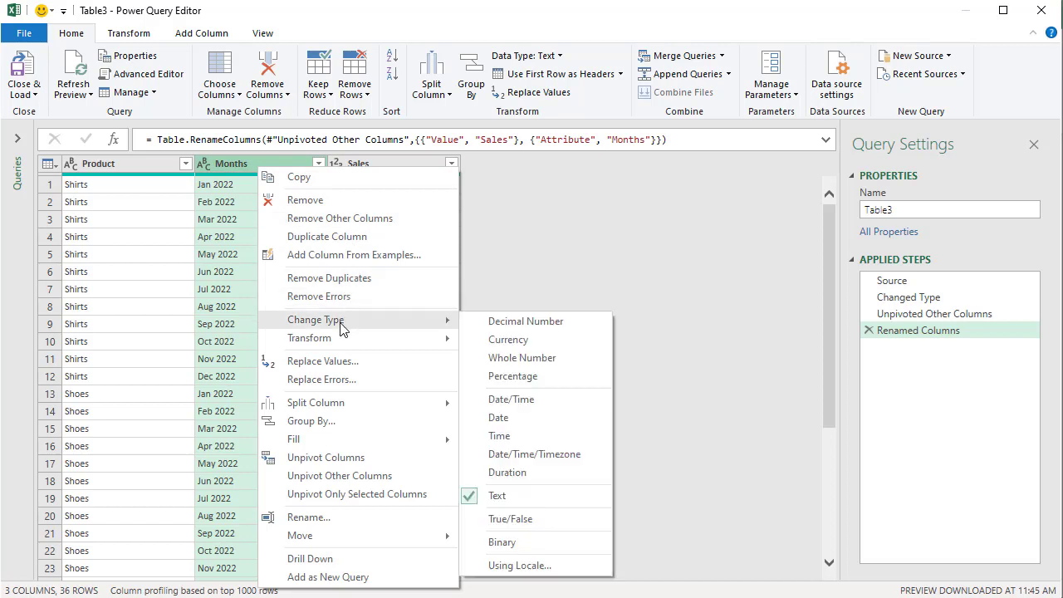
pyautogui.click(499, 418)
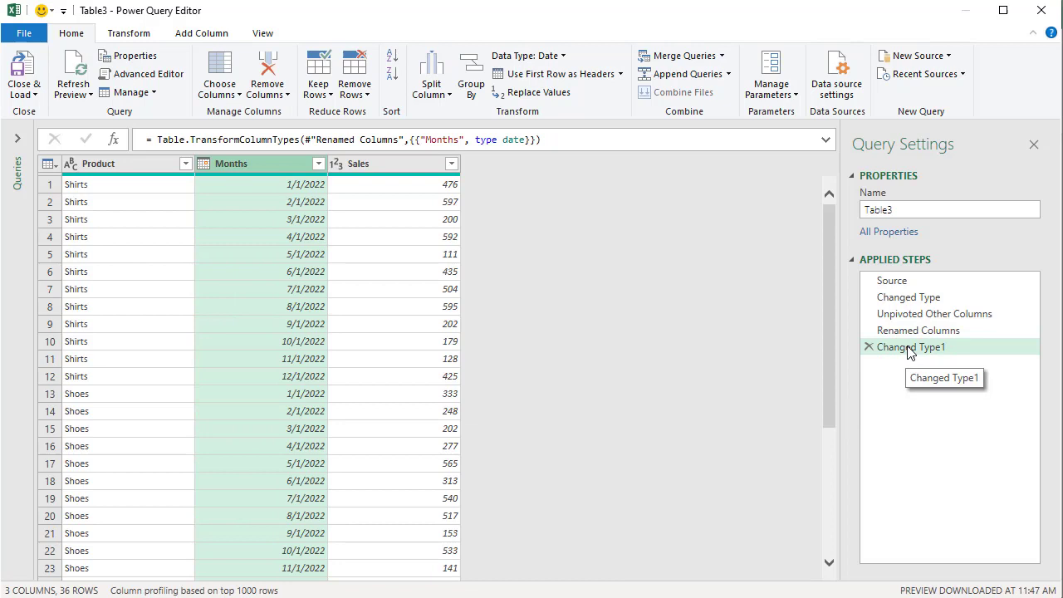
# Load the Table3 query as a table on new Sheet3, giving 36 Product/Months/Sales rows
pyautogui.click(29, 97)
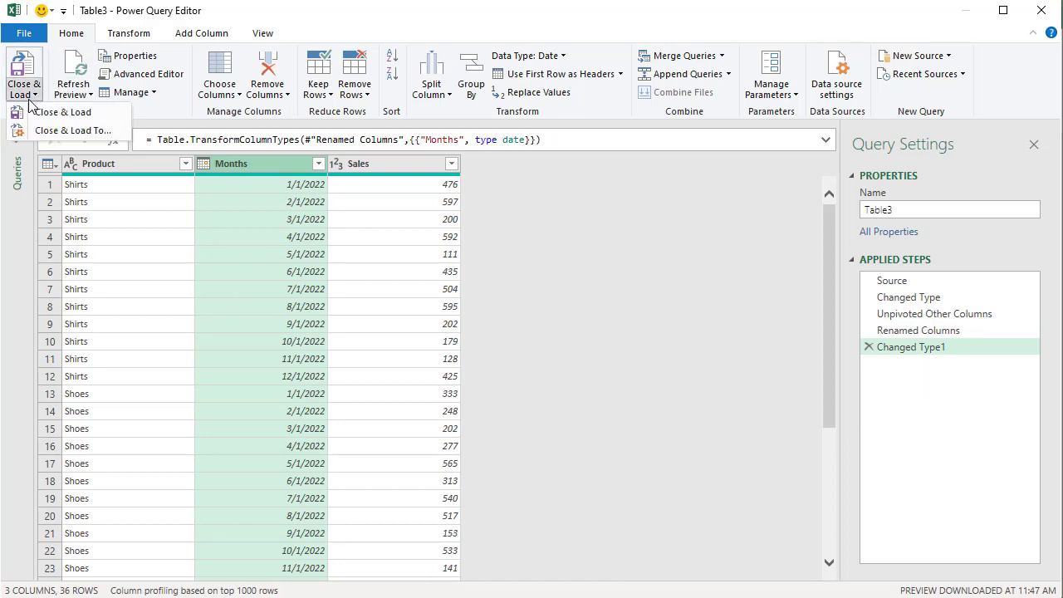
pyautogui.click(67, 130)
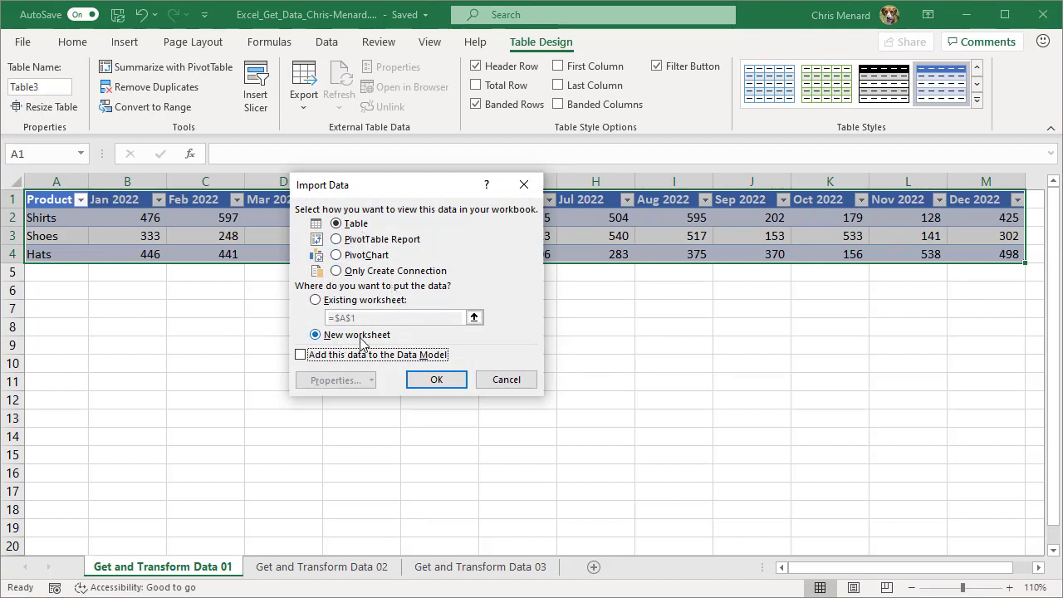
pyautogui.click(448, 387)
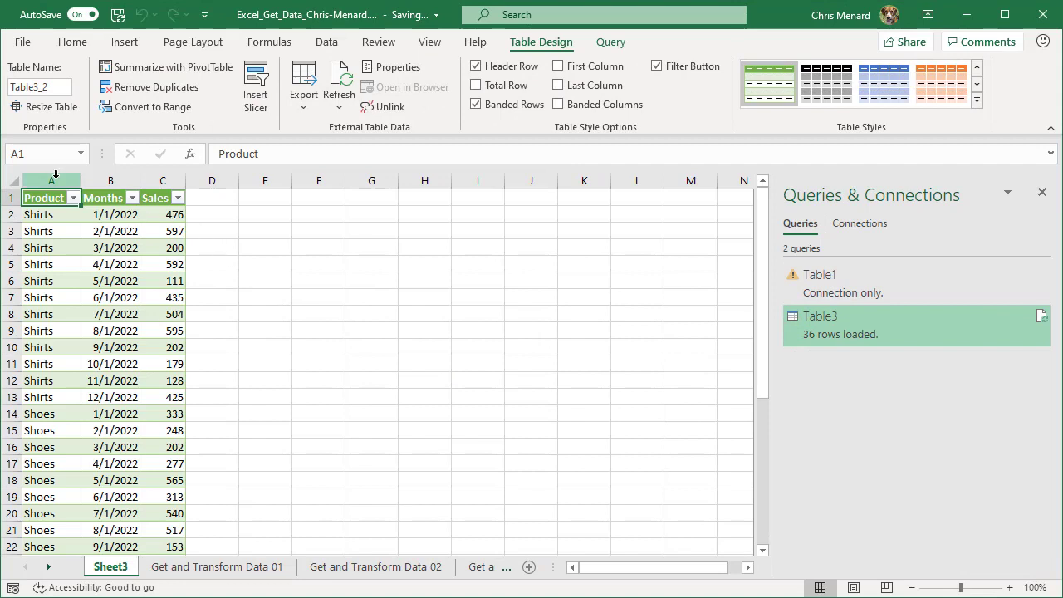
# Widen columns A–C, filter Months to January–March, then clear the Months filter again
pyautogui.moveTo(43, 181); pyautogui.dragTo(217, 181)
pyautogui.click(166, 230)
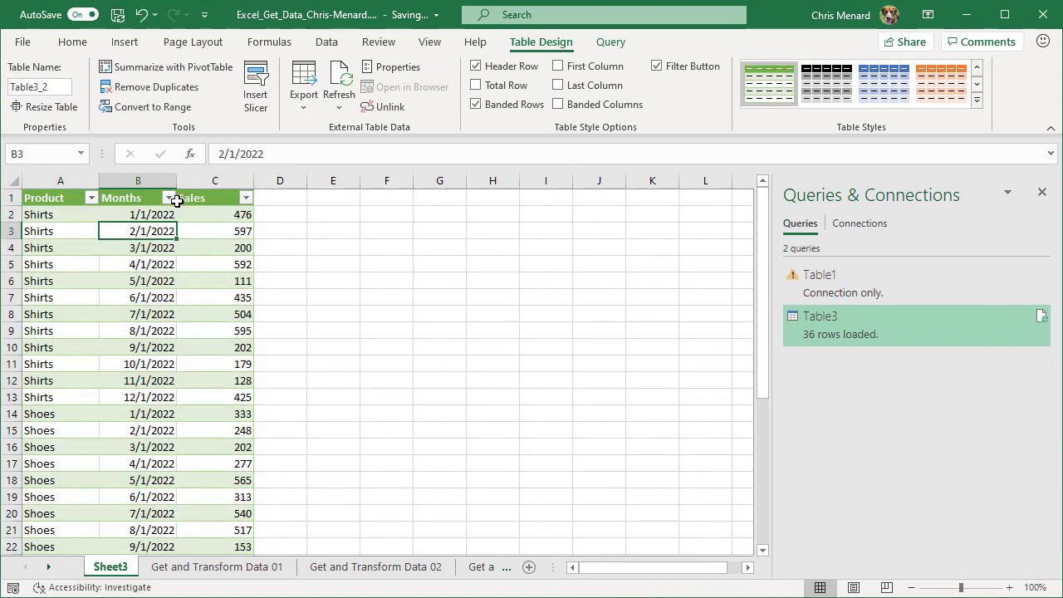
pyautogui.click(170, 198)
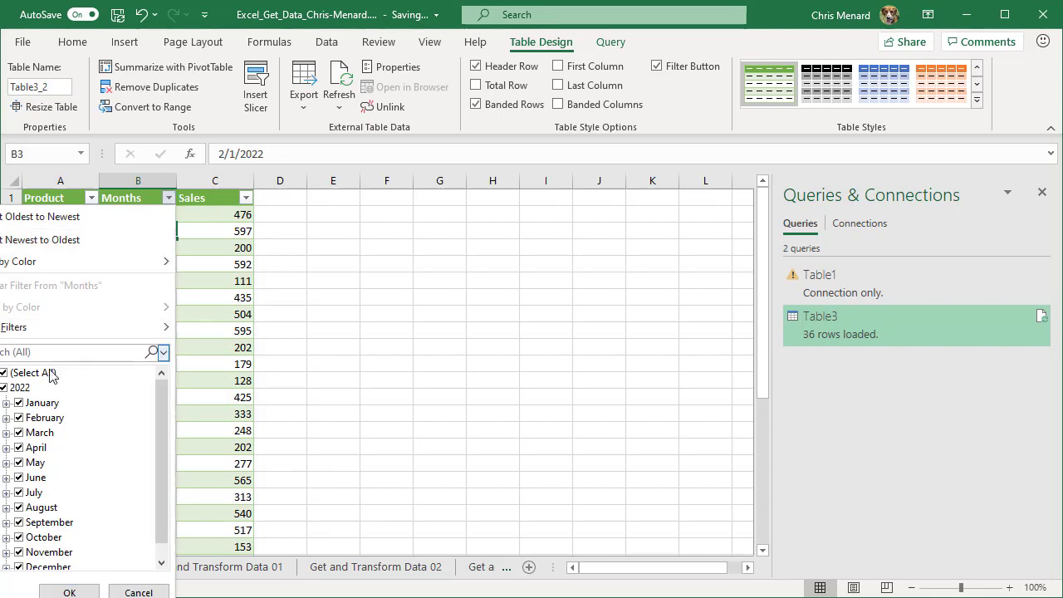
pyautogui.click(11, 386)
pyautogui.click(18, 402)
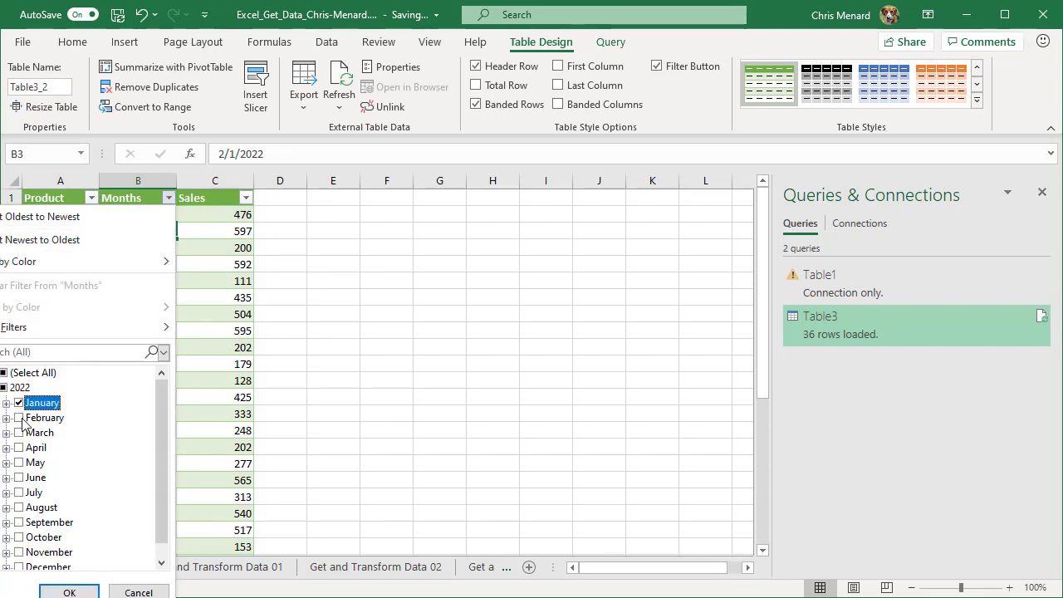
pyautogui.click(19, 418)
pyautogui.click(26, 433)
pyautogui.click(69, 592)
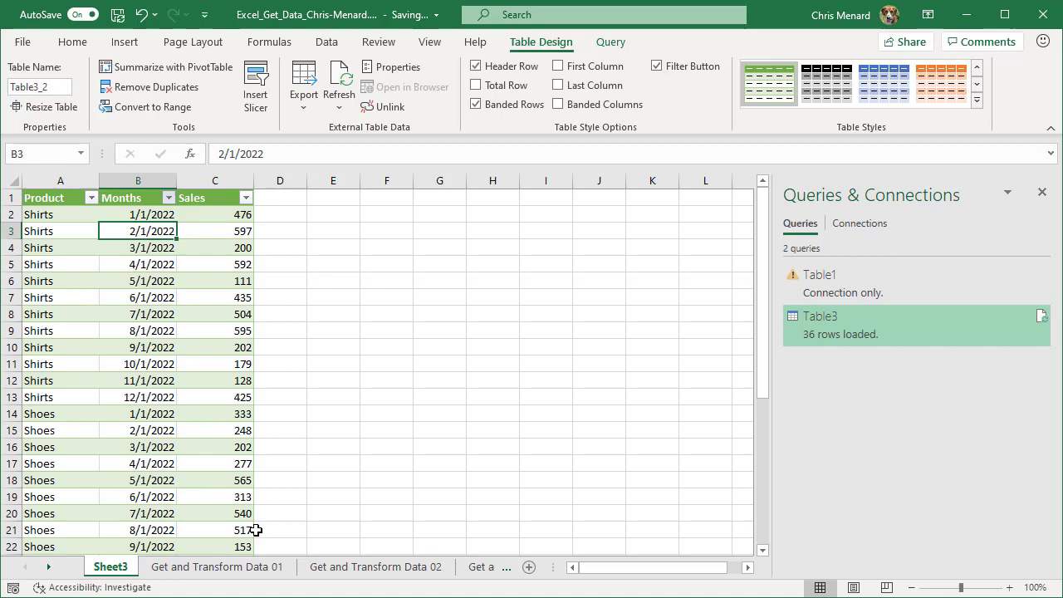
pyautogui.click(169, 198)
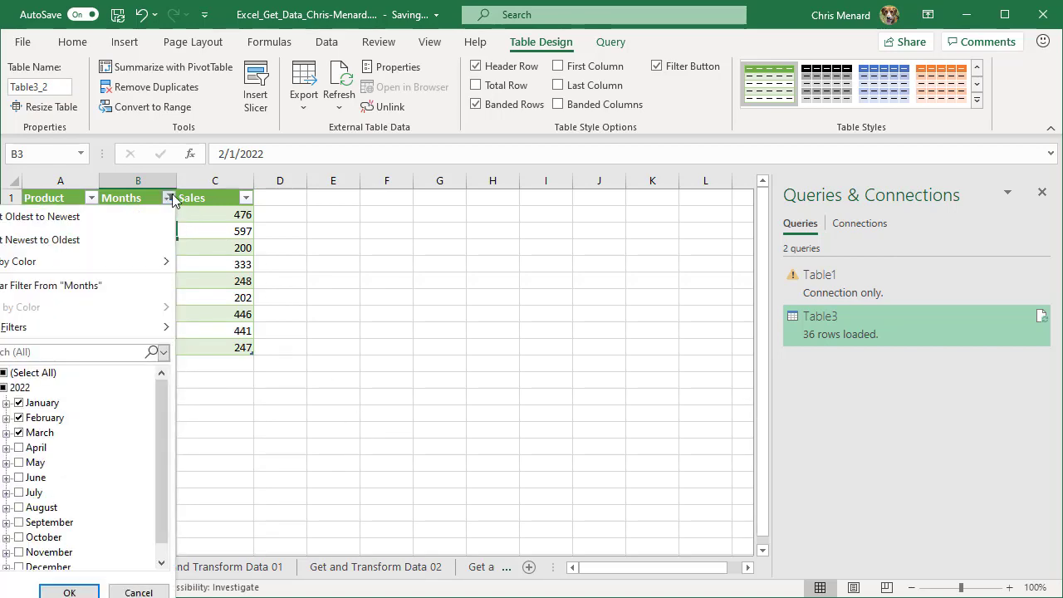
pyautogui.click(121, 285)
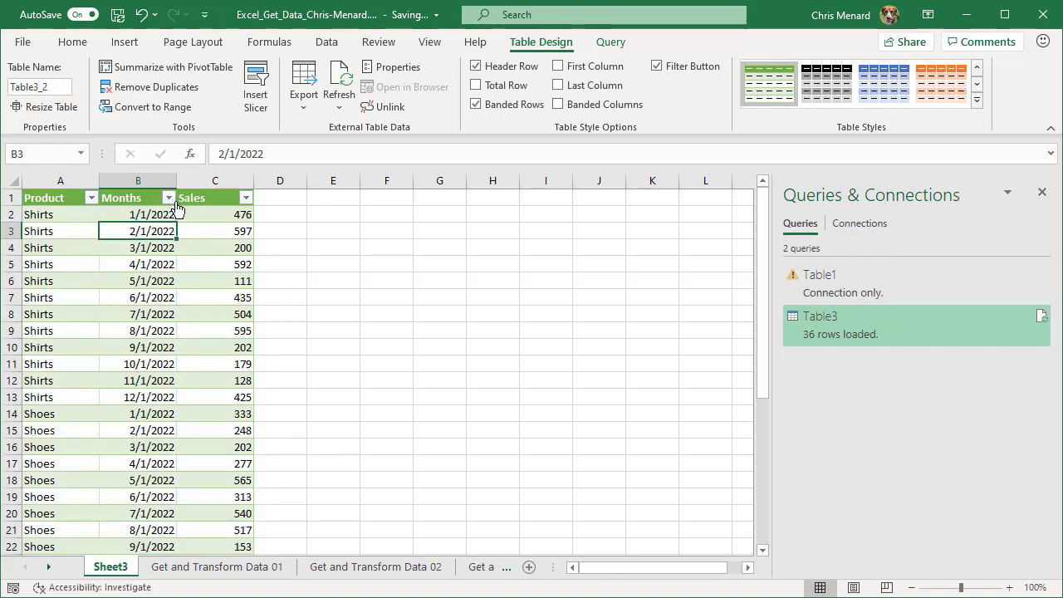
# Widen the Months and Sales columns and sort the table by Sales, largest to smallest
pyautogui.moveTo(188, 183); pyautogui.dragTo(259, 184)
pyautogui.moveTo(337, 181); pyautogui.dragTo(437, 181)
pyautogui.click(214, 213)
pyautogui.click(354, 214)
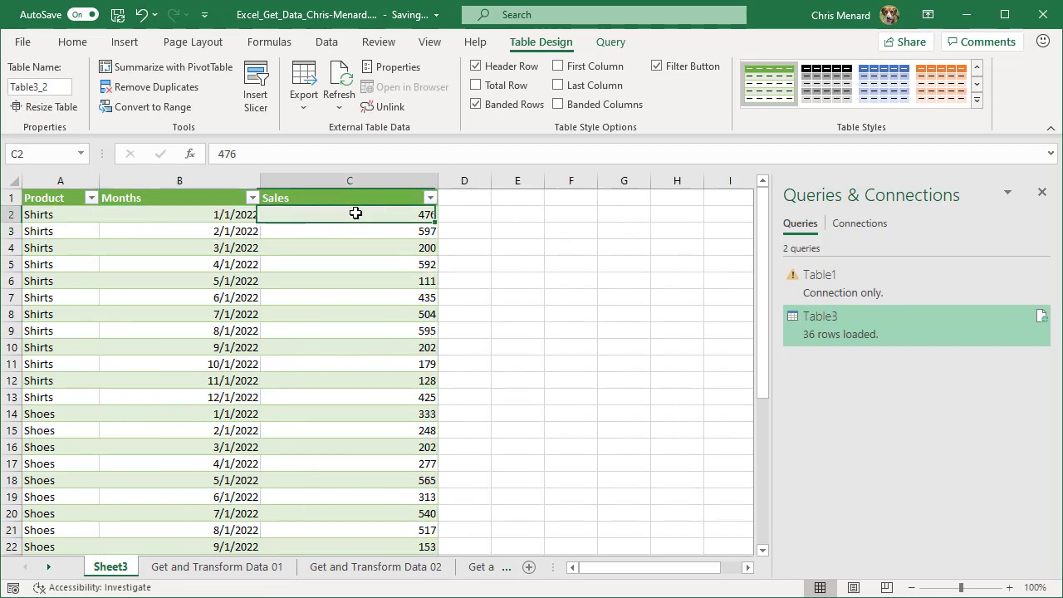
pyautogui.rightClick(356, 213)
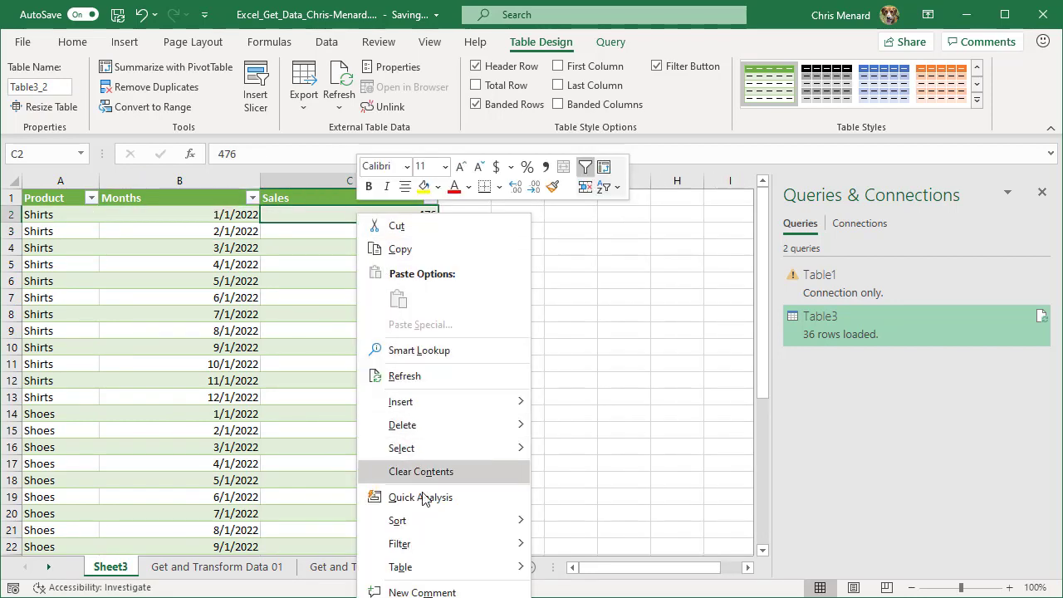
pyautogui.moveTo(430, 525)
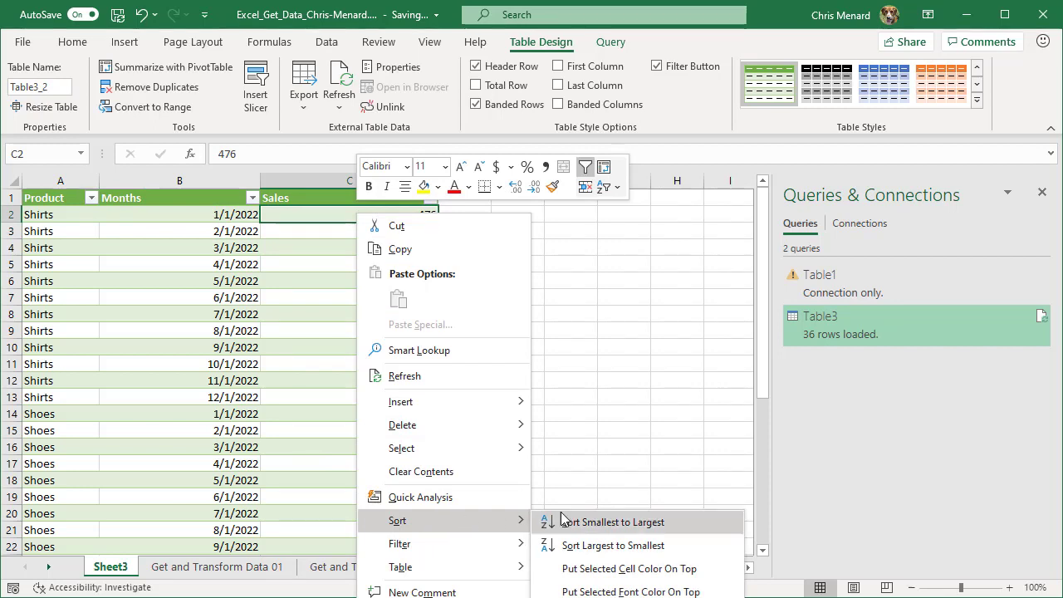
pyautogui.click(593, 545)
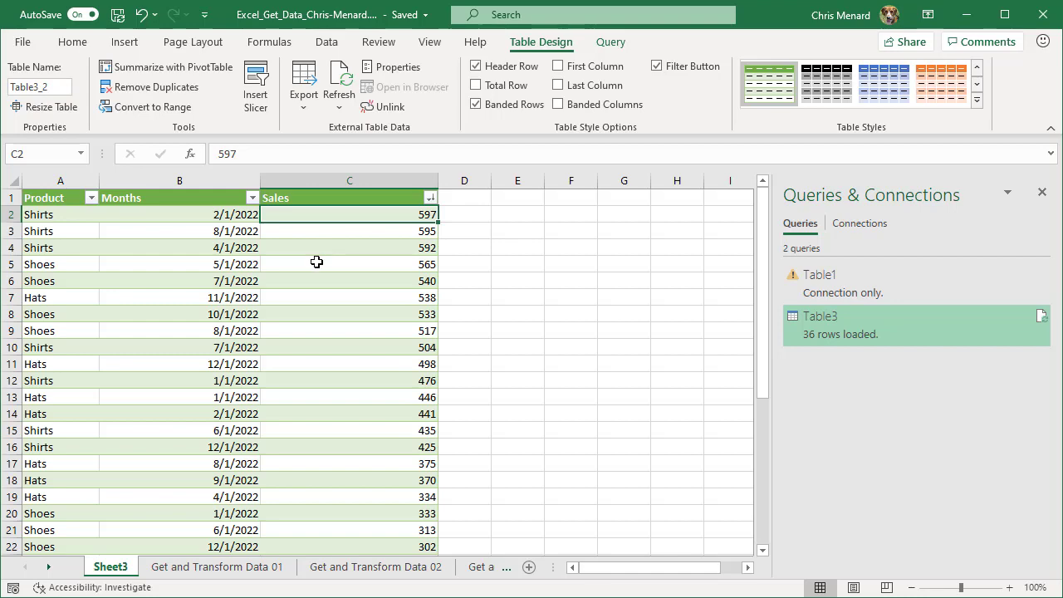
# Go to the Get and Transform Data 01 sheet and close the Queries & Connections pane
pyautogui.click(217, 566)
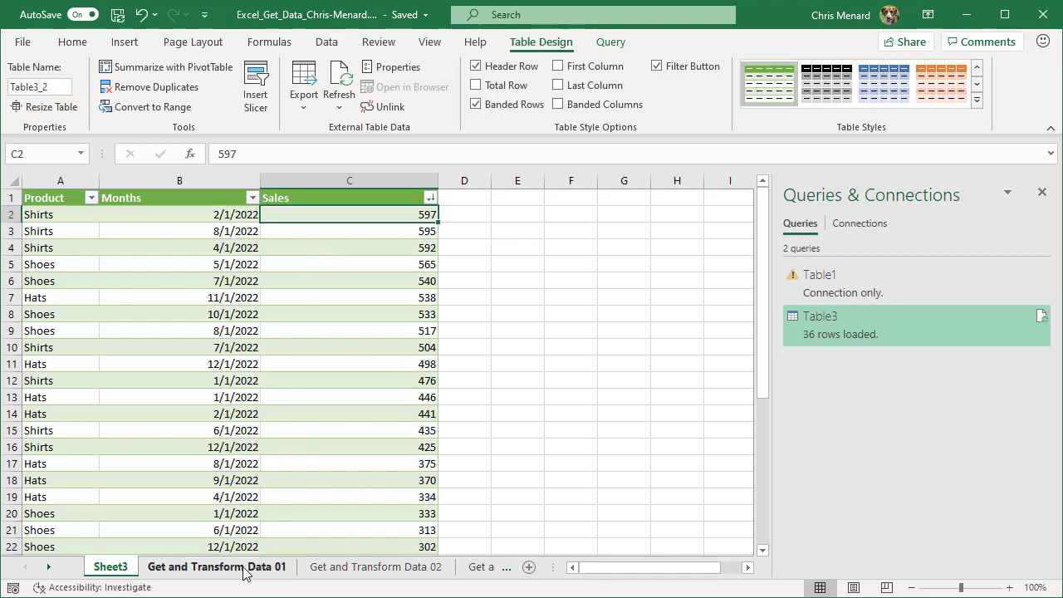
pyautogui.click(344, 235)
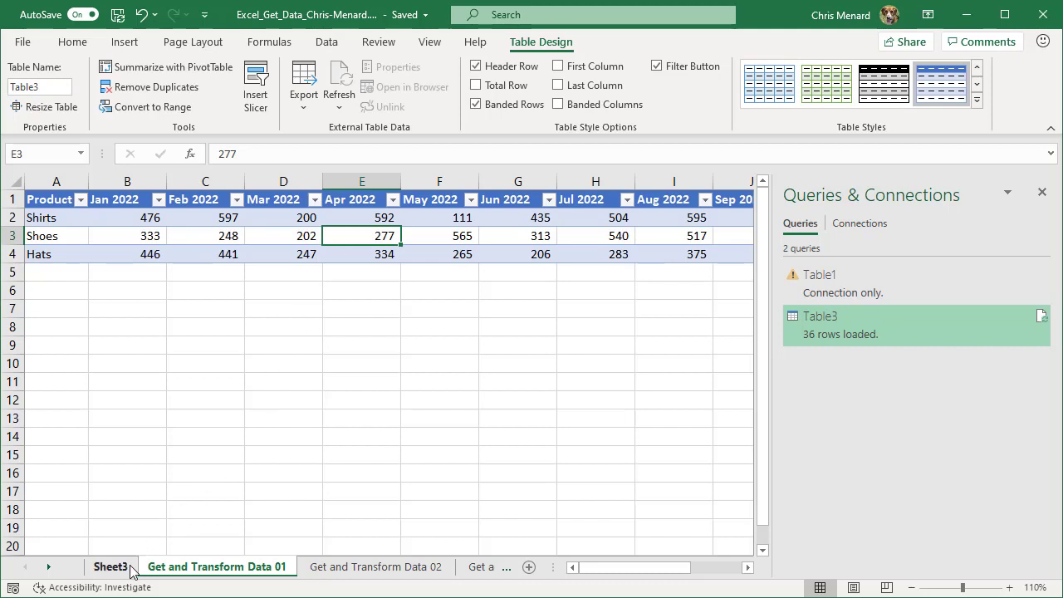
pyautogui.click(1042, 192)
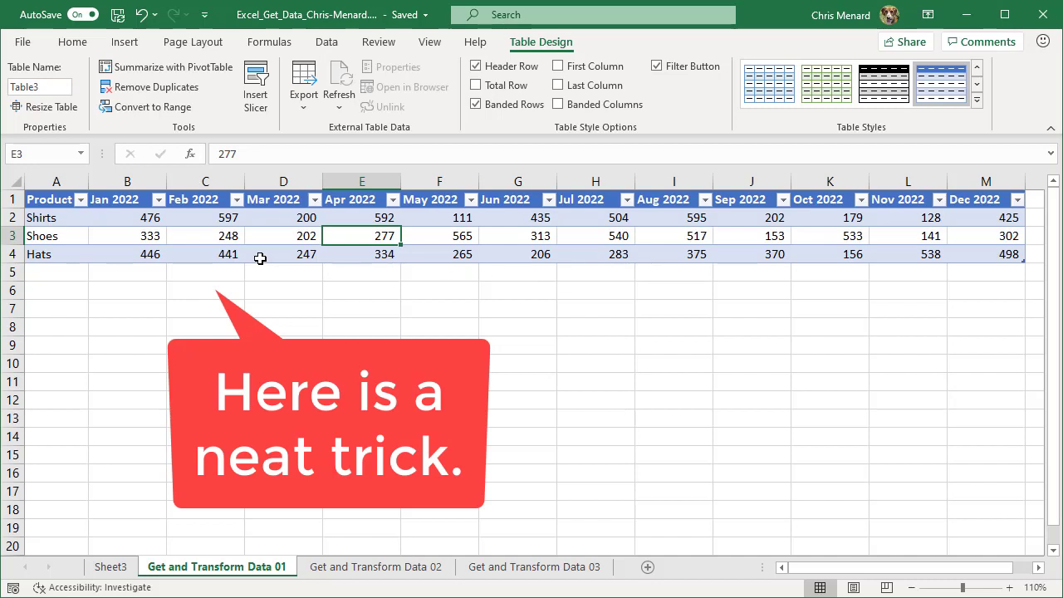
# Enter Pants in A5 and fill Jan–Dec 2022 for it with 200 using Ctrl+Enter
pyautogui.click(63, 270)
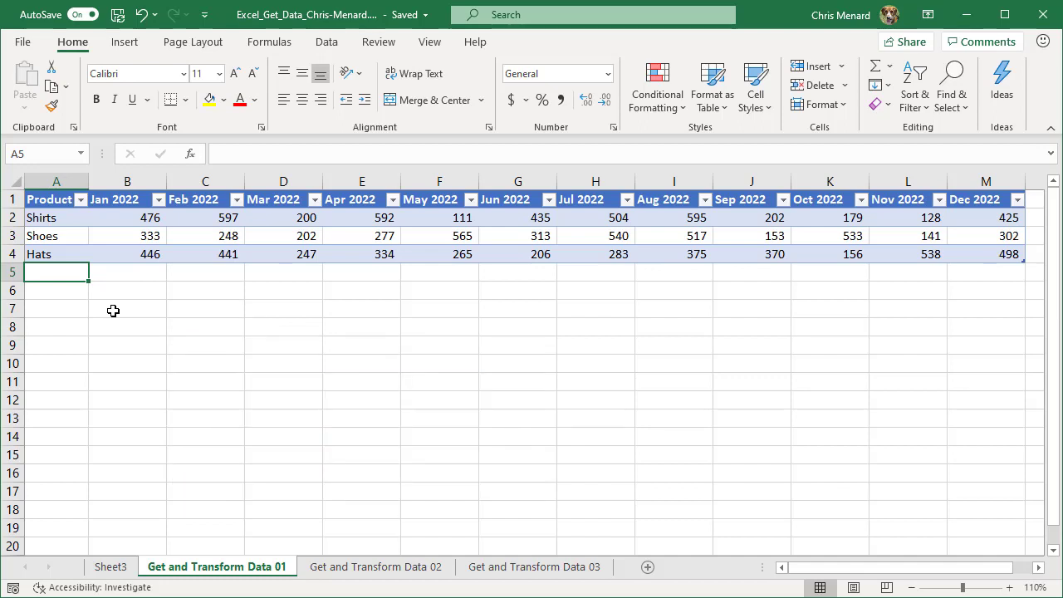
pyautogui.write('Pants')
pyautogui.press('Tab')
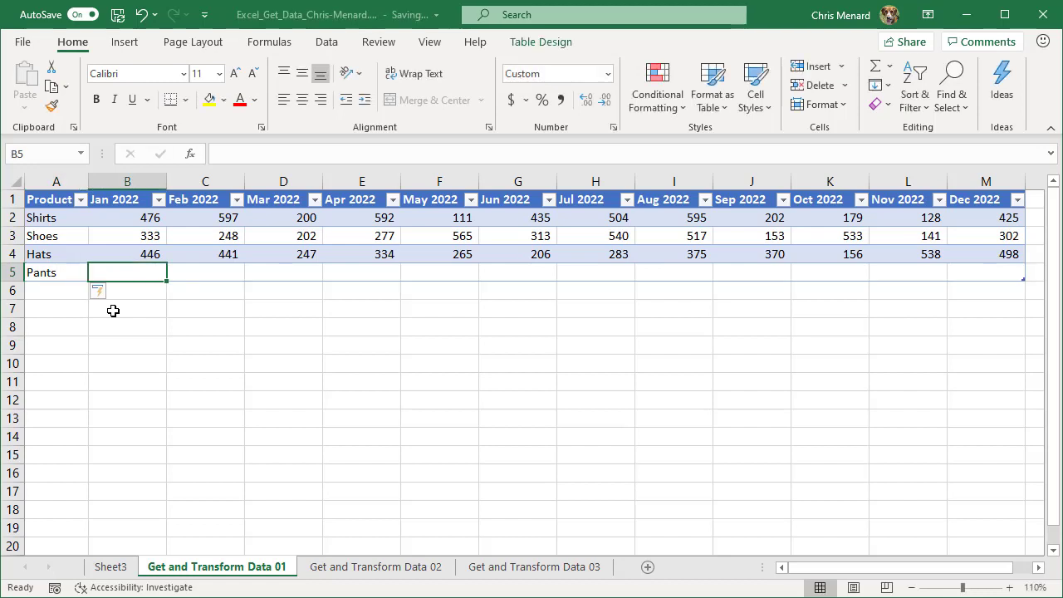
pyautogui.moveTo(136, 274)
pyautogui.mouseDown()
pyautogui.moveTo(837, 296)
pyautogui.moveTo(1038, 273)
pyautogui.moveTo(990, 284)
pyautogui.mouseUp()
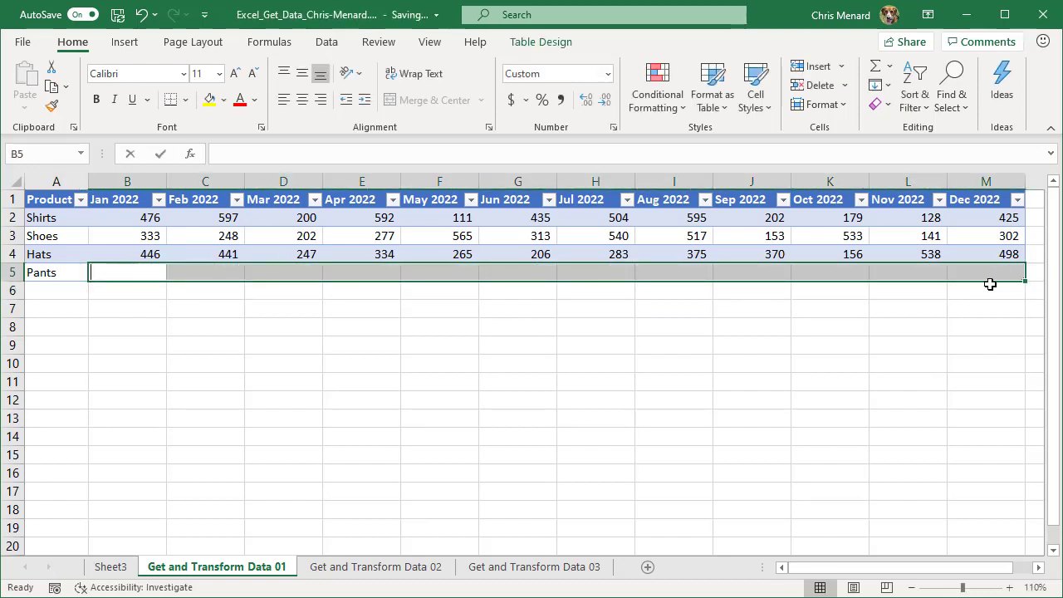
pyautogui.write('200')
pyautogui.hotkey('ctrl', 'Return')
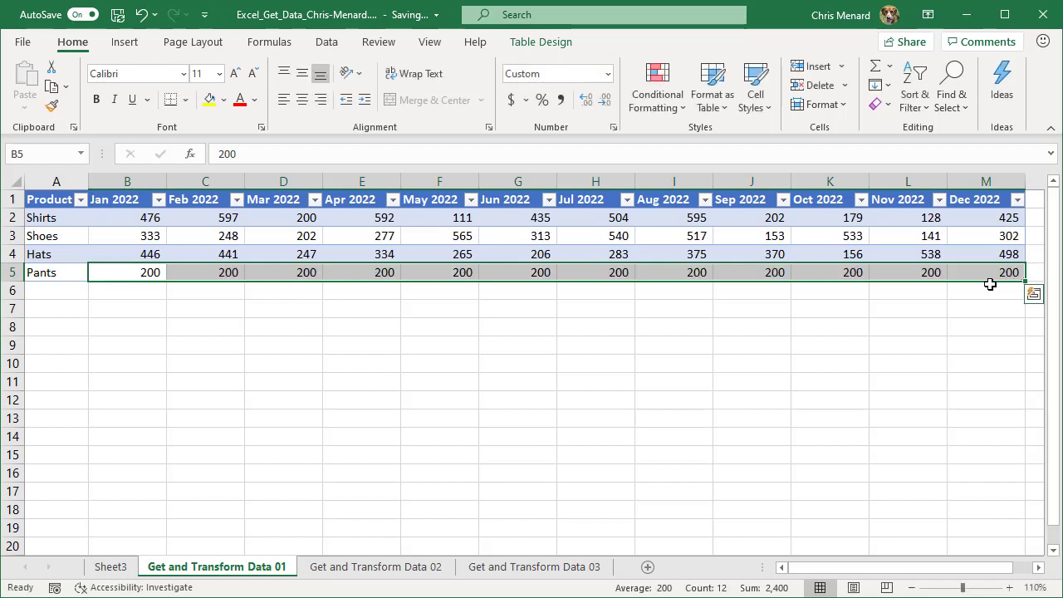
pyautogui.click(211, 254)
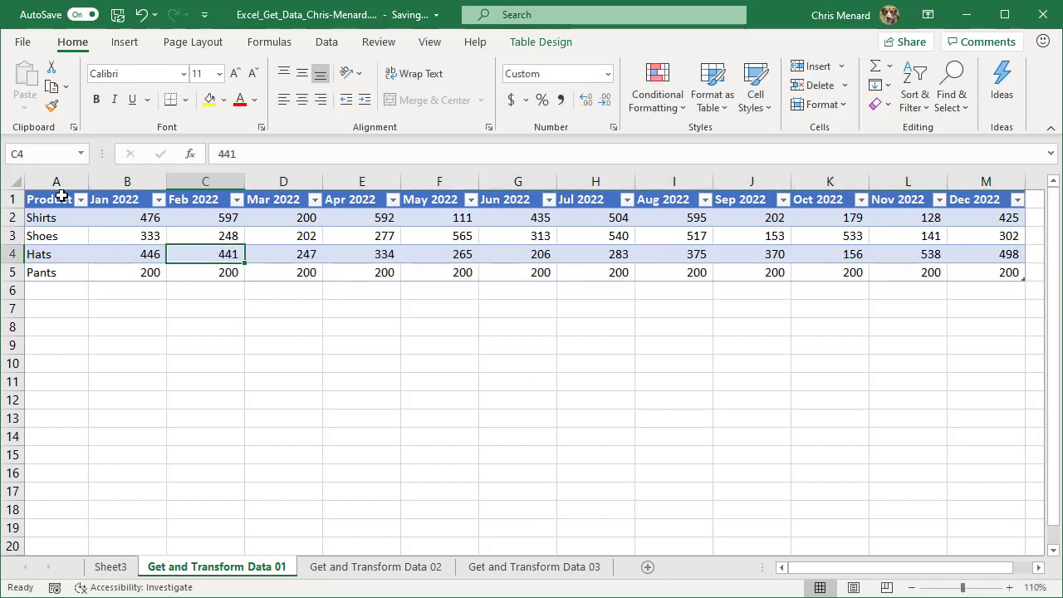
# Refresh the query table on Sheet3 so it pulls in the new Pants data
pyautogui.click(110, 567)
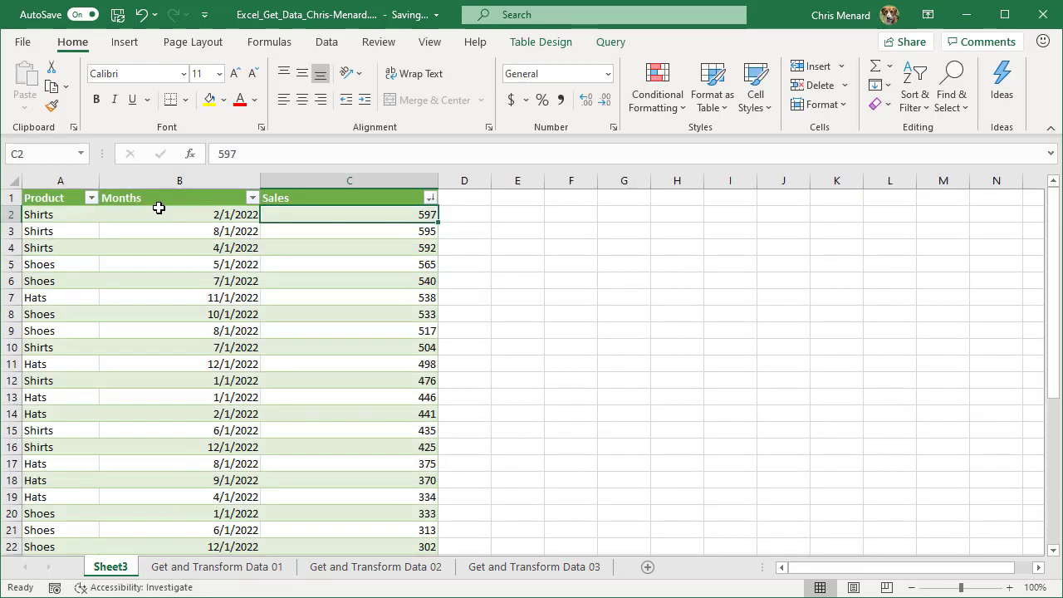
pyautogui.rightClick(206, 199)
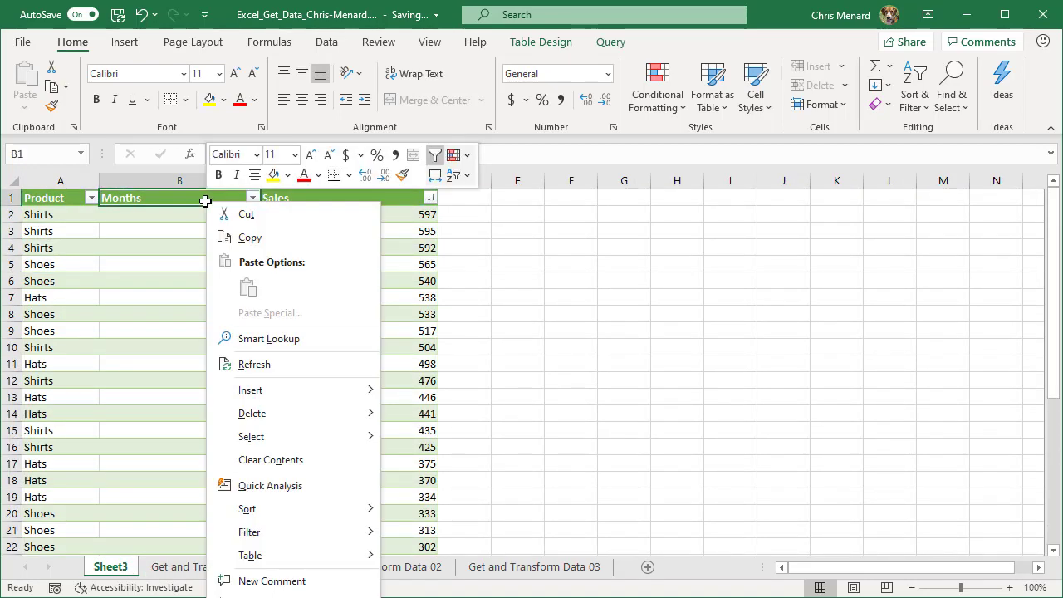
pyautogui.click(278, 364)
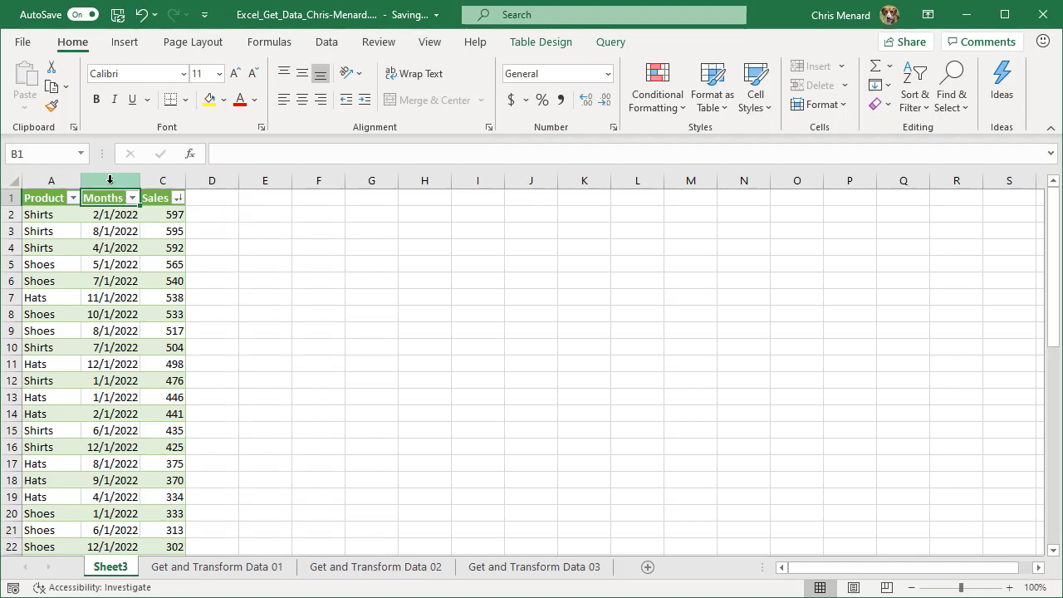
# Widen Months and Sales, check the twelve Pants rows of 200, then return to Get and Transform Data 01
pyautogui.moveTo(109, 180); pyautogui.dragTo(227, 190)
pyautogui.click(144, 247)
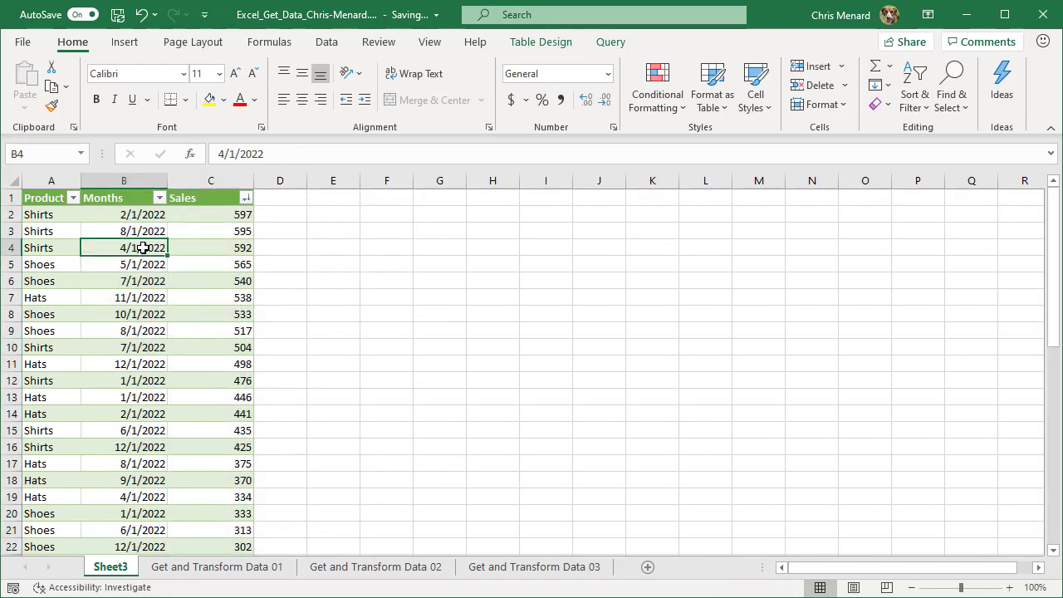
pyautogui.scroll(-15, 143, 247)
pyautogui.scroll(6, 138, 266)
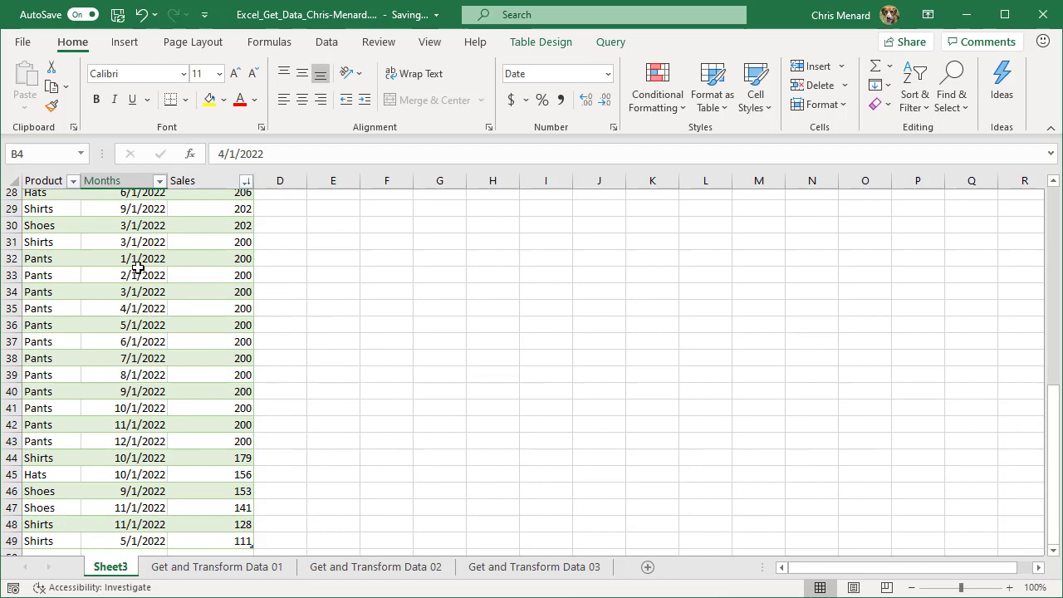
pyautogui.click(47, 347)
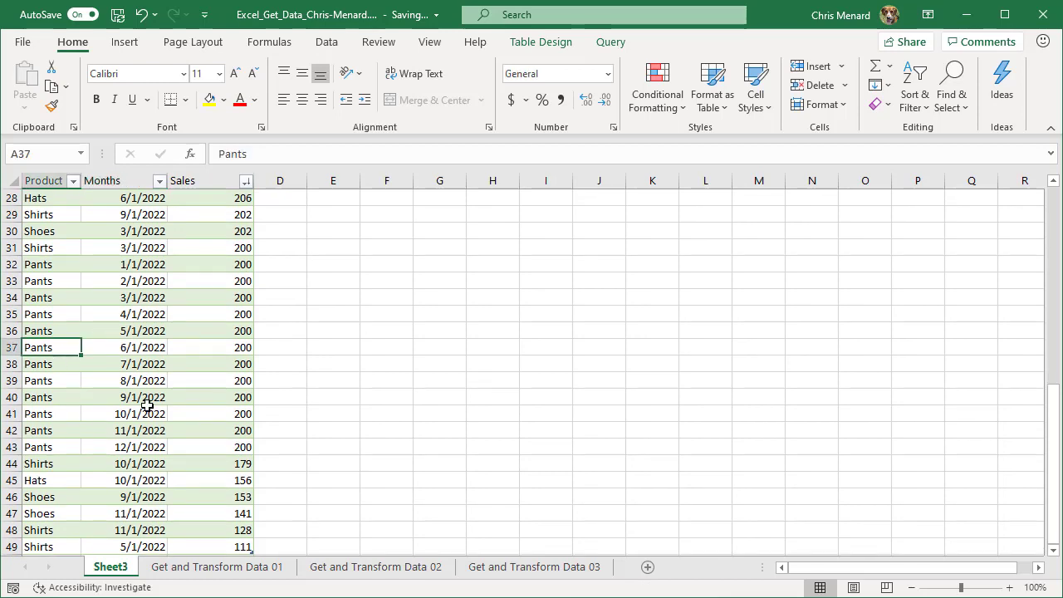
pyautogui.scroll(-3, 164, 409)
pyautogui.click(73, 400)
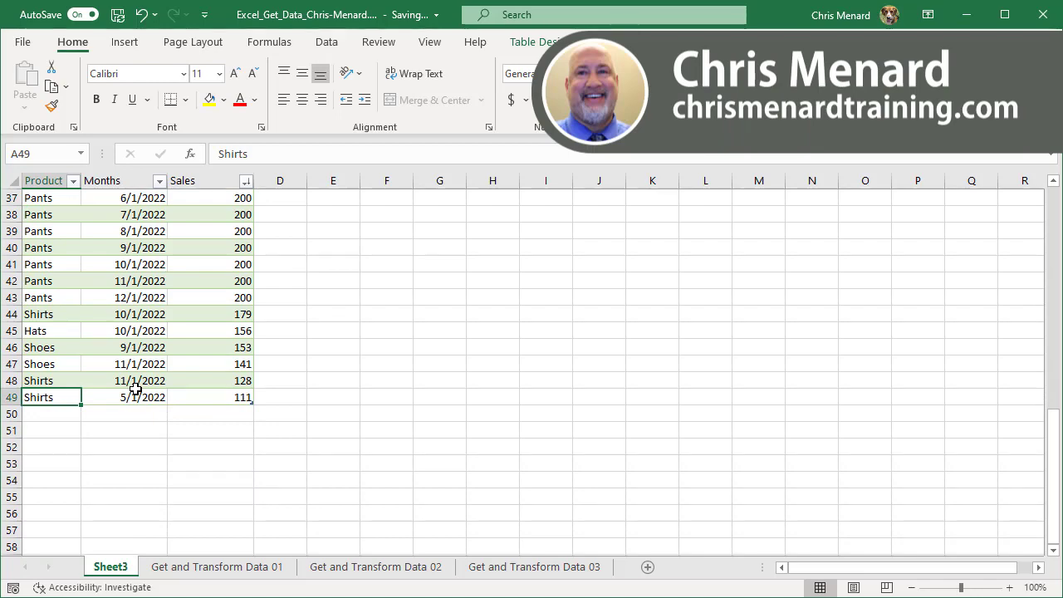
pyautogui.scroll(12, 158, 379)
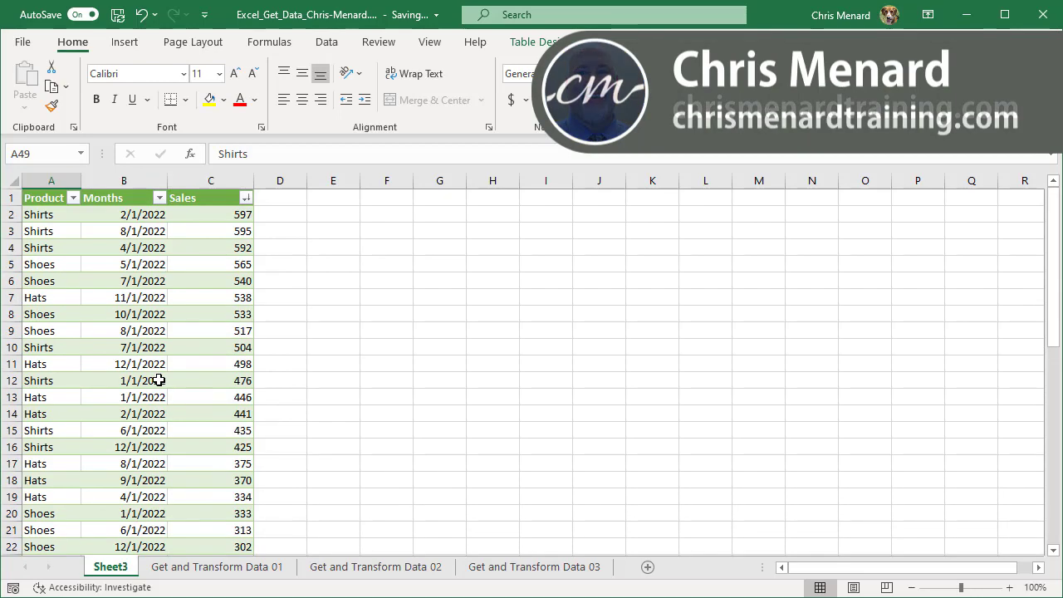
pyautogui.click(148, 246)
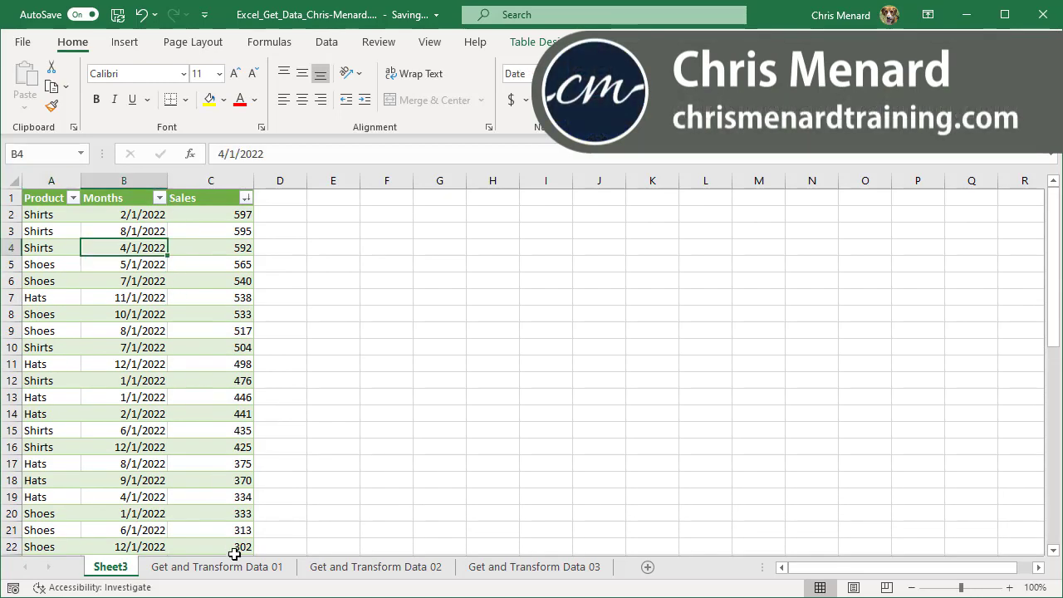
pyautogui.click(237, 567)
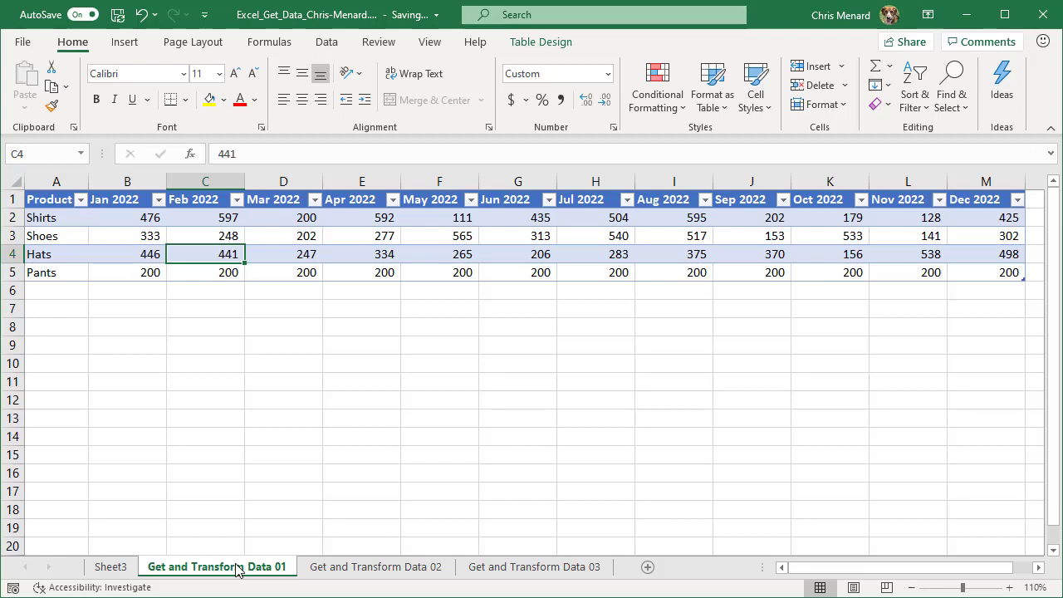
# Insert a PivotTable from Table3_2 on a new worksheet
pyautogui.click(110, 567)
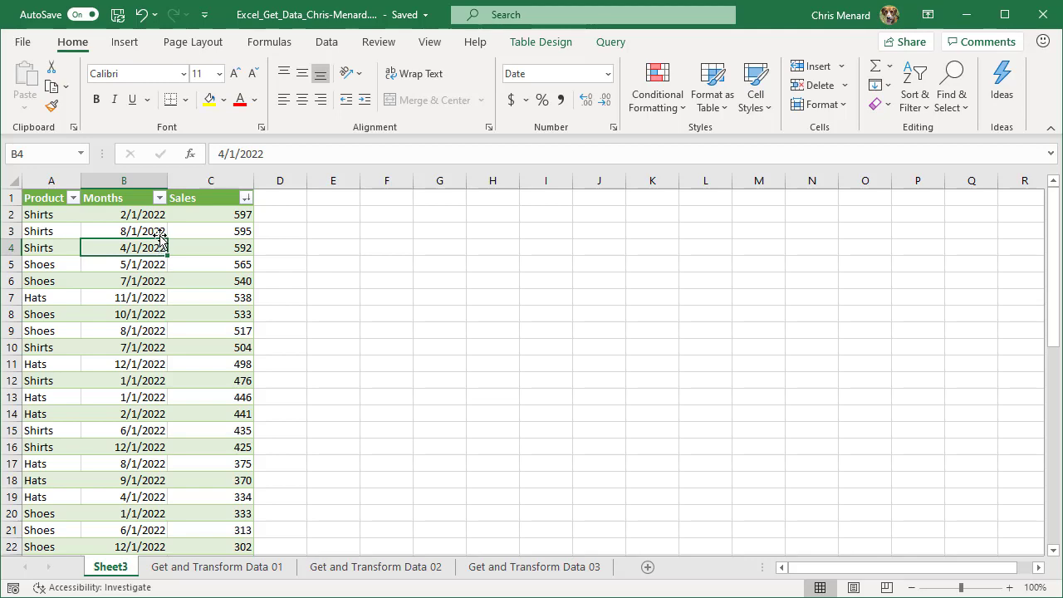
pyautogui.click(131, 42)
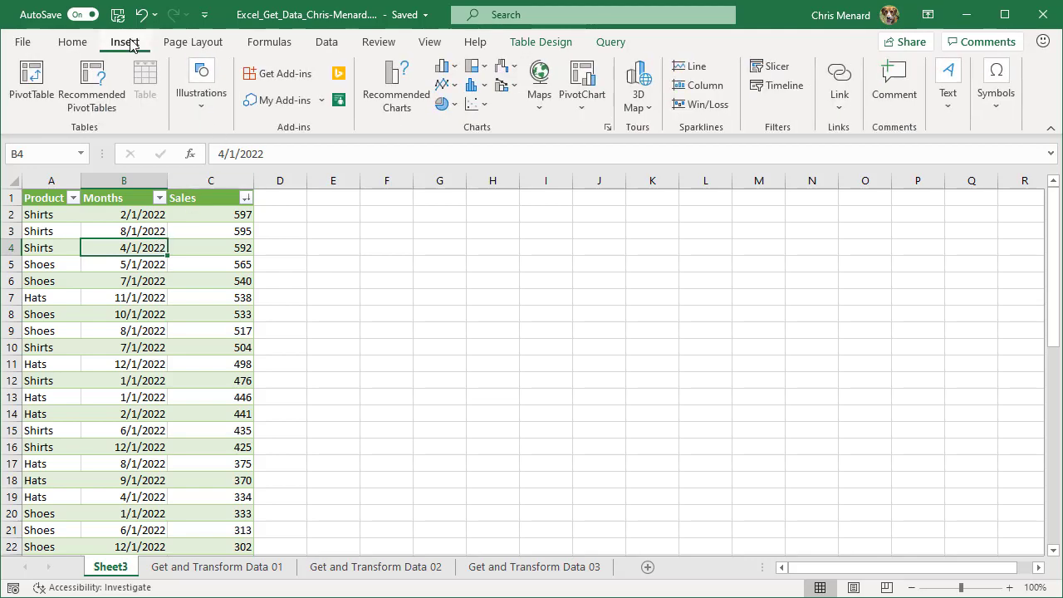
pyautogui.click(32, 83)
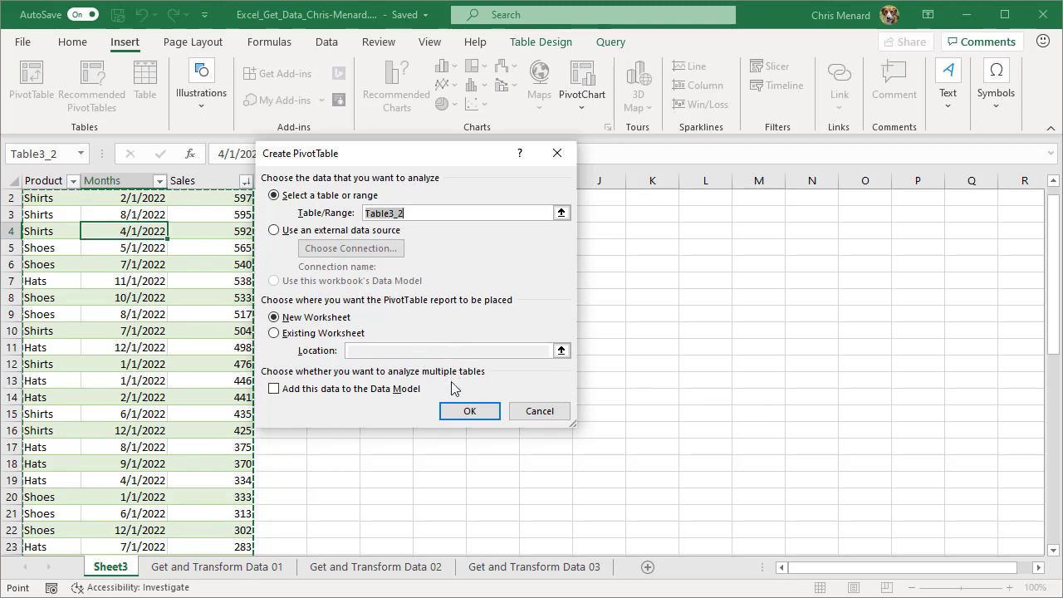
pyautogui.click(468, 411)
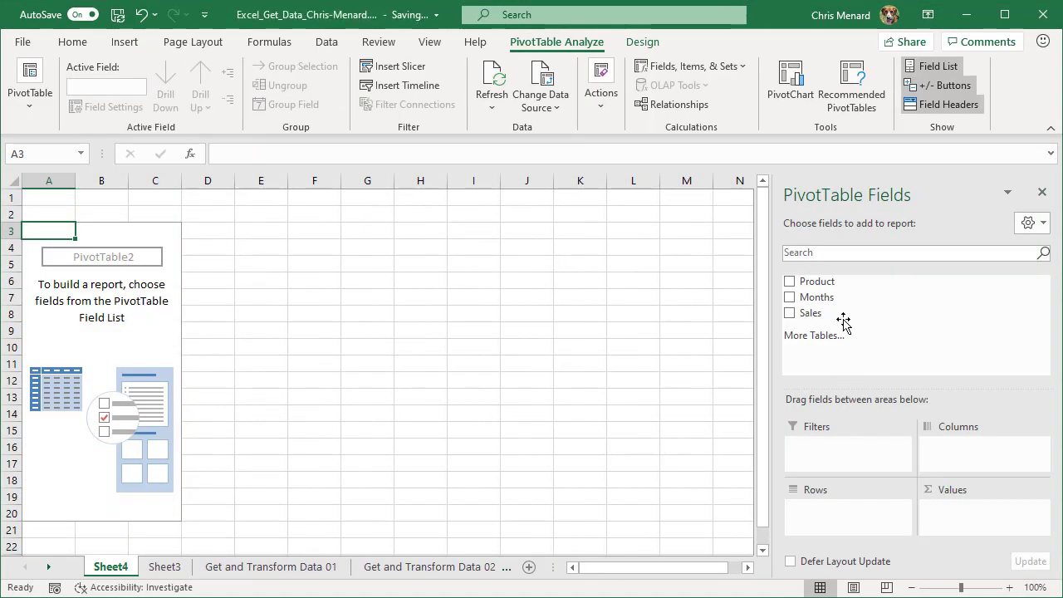
# Put Product in Rows, Months in Columns and Sum of Sales in Values
pyautogui.moveTo(826, 284); pyautogui.dragTo(841, 510)
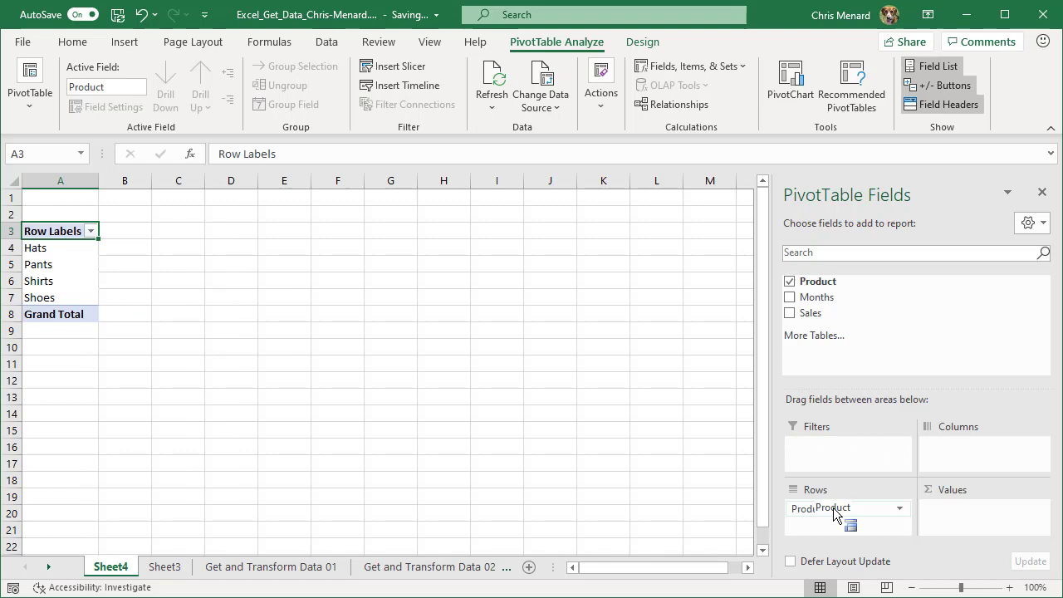
pyautogui.moveTo(809, 296); pyautogui.dragTo(944, 434)
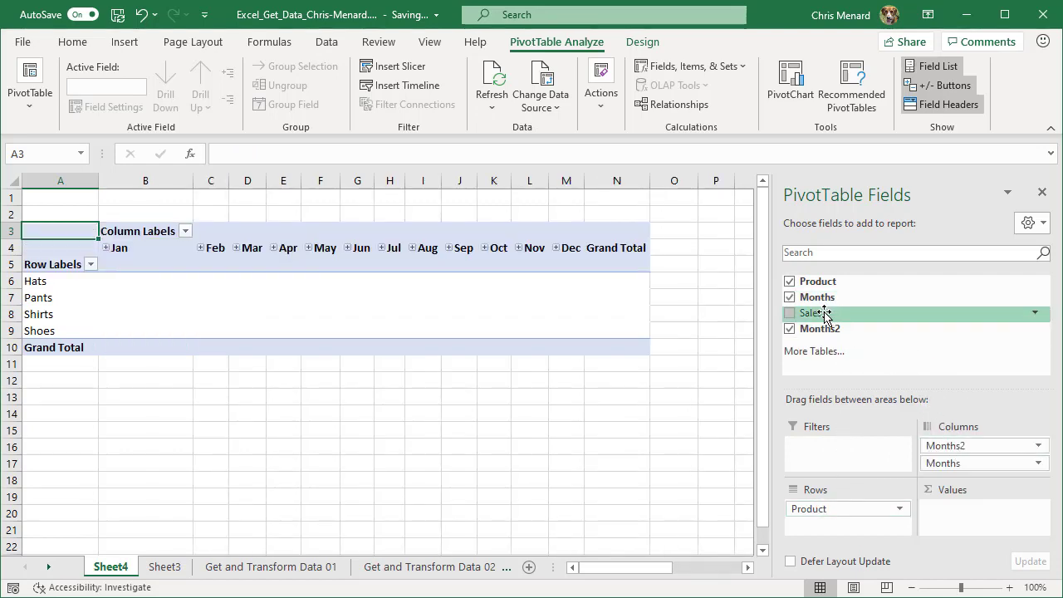
pyautogui.moveTo(823, 313); pyautogui.dragTo(955, 518)
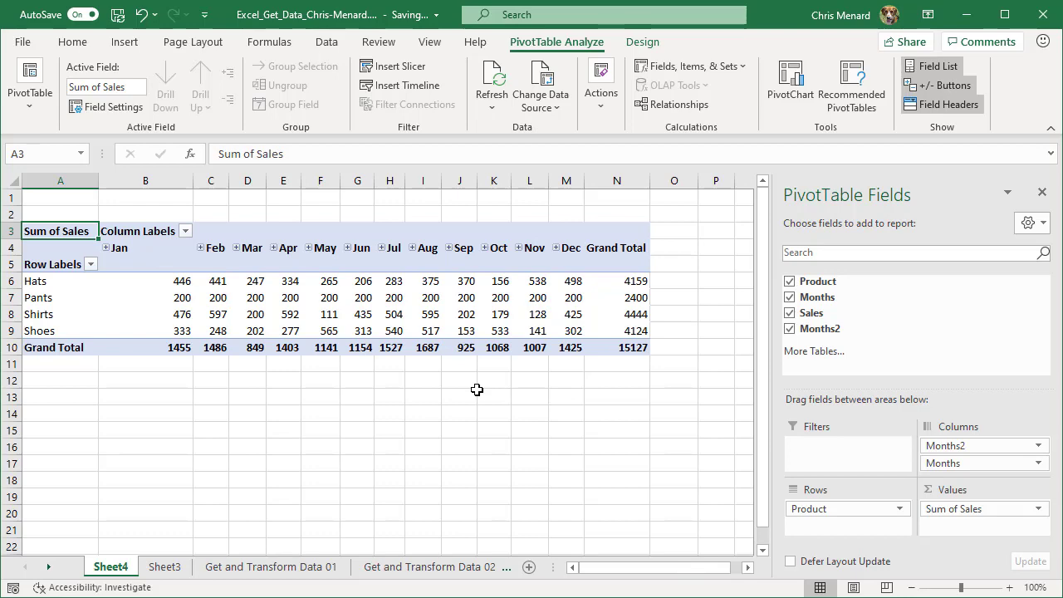
# Switch to the Get and Transform Data 02 sheet with East and West quarterly auto sales
pyautogui.click(429, 568)
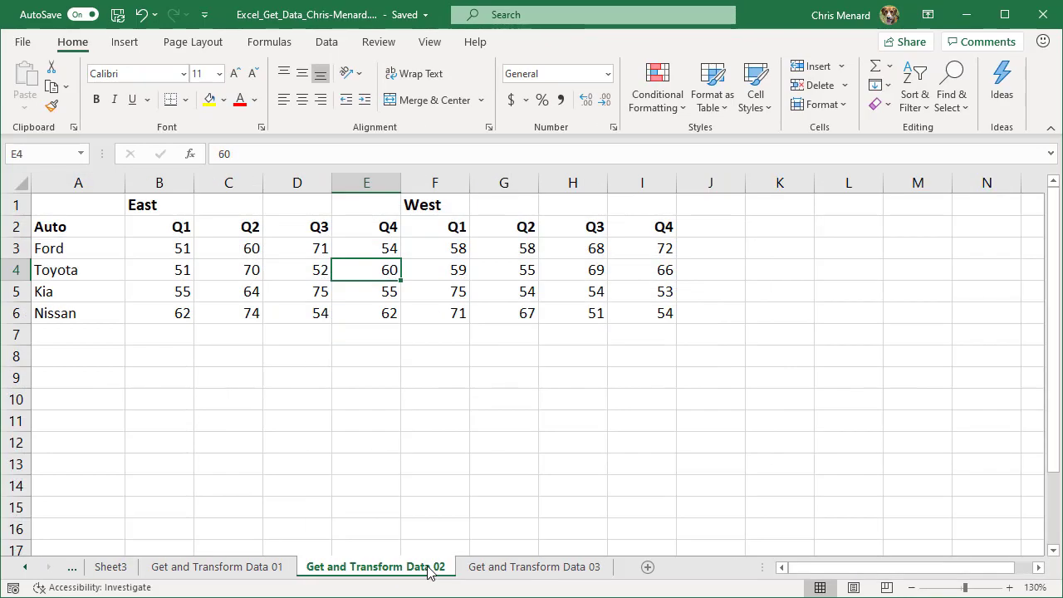